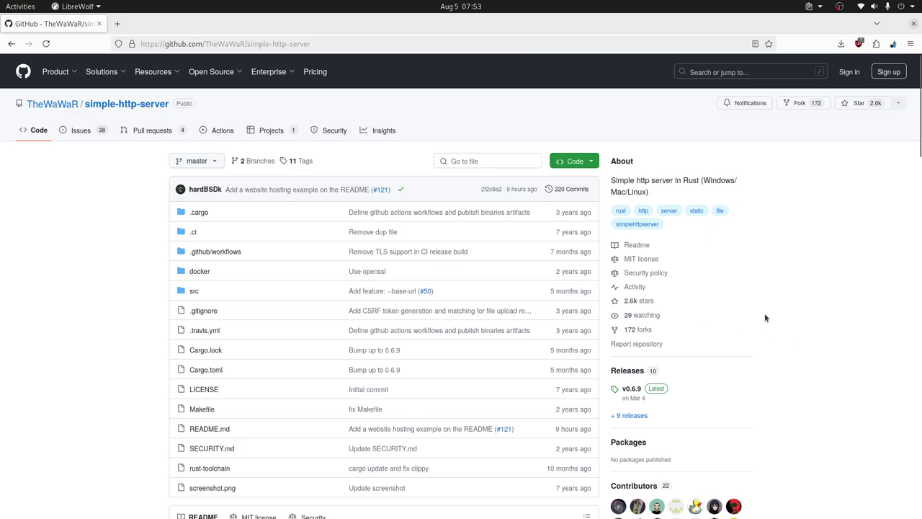
Scroll the README past the file list and screenshot to Command Line Arguments and its usage line.
scroll(740, 304, "down", 2)
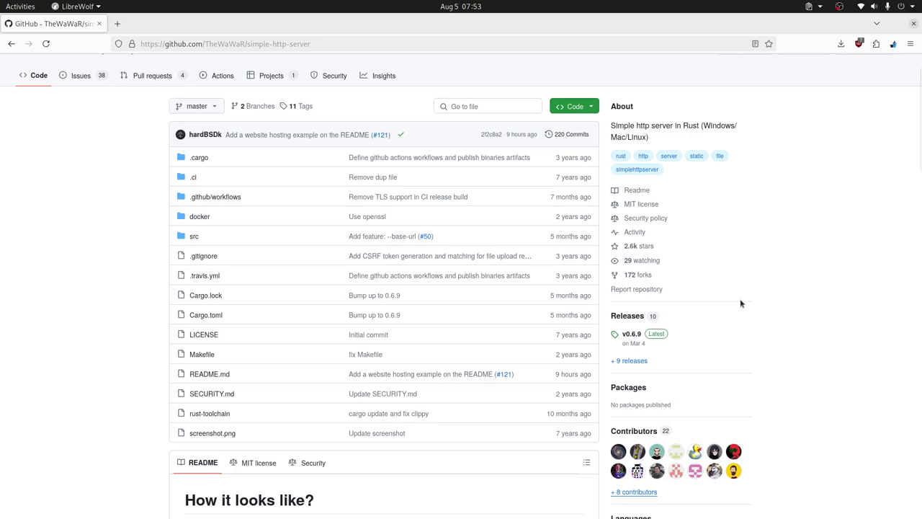
scroll(741, 303, "down", 2)
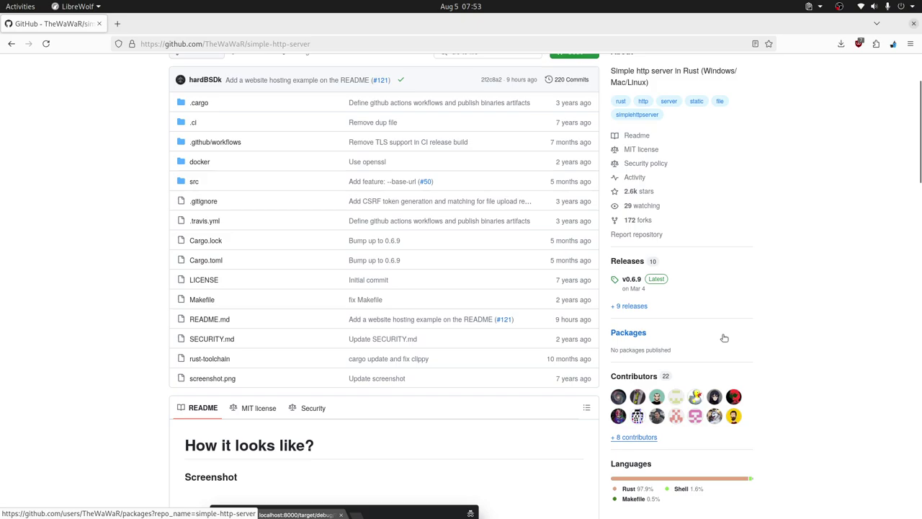
scroll(724, 335, "up", 4)
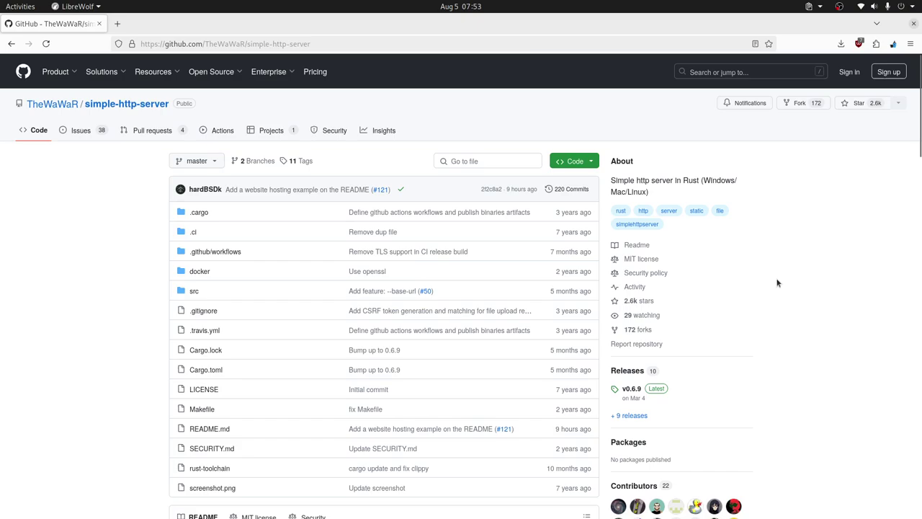
scroll(778, 283, "down", 5)
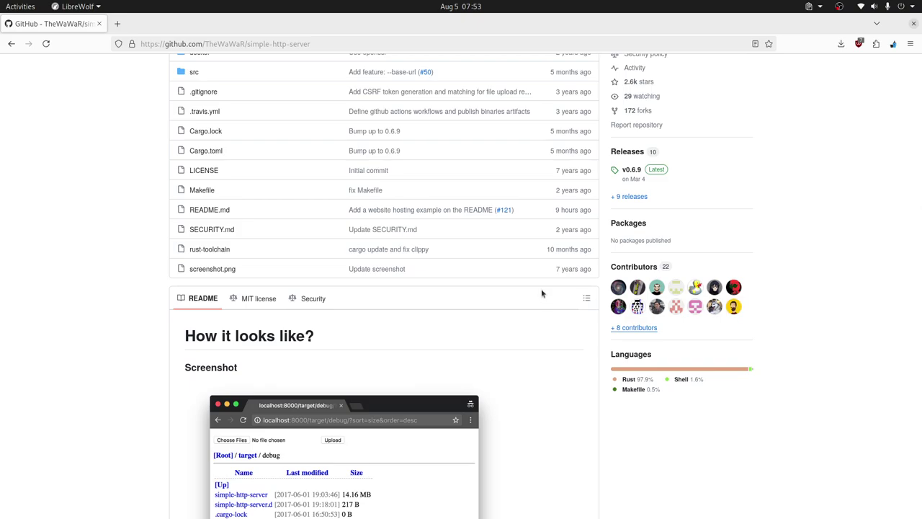
scroll(540, 287, "down", 5)
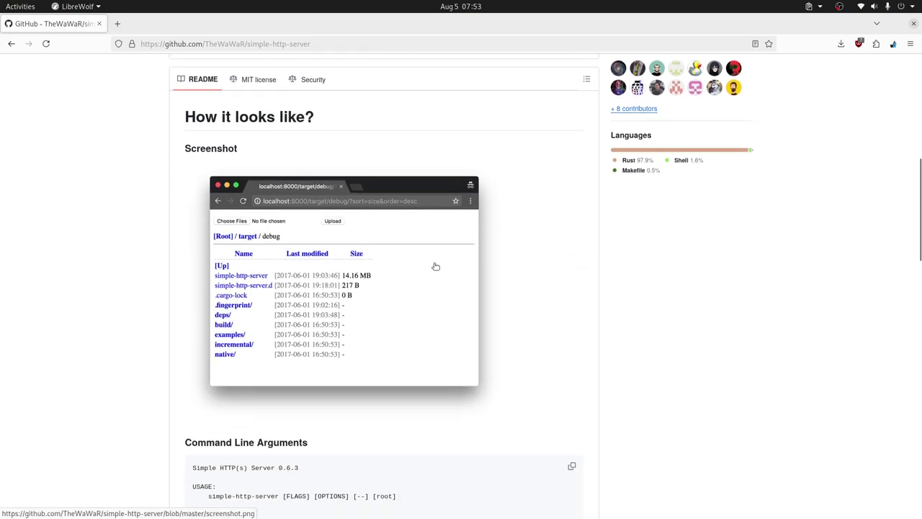
scroll(543, 263, "down", 4)
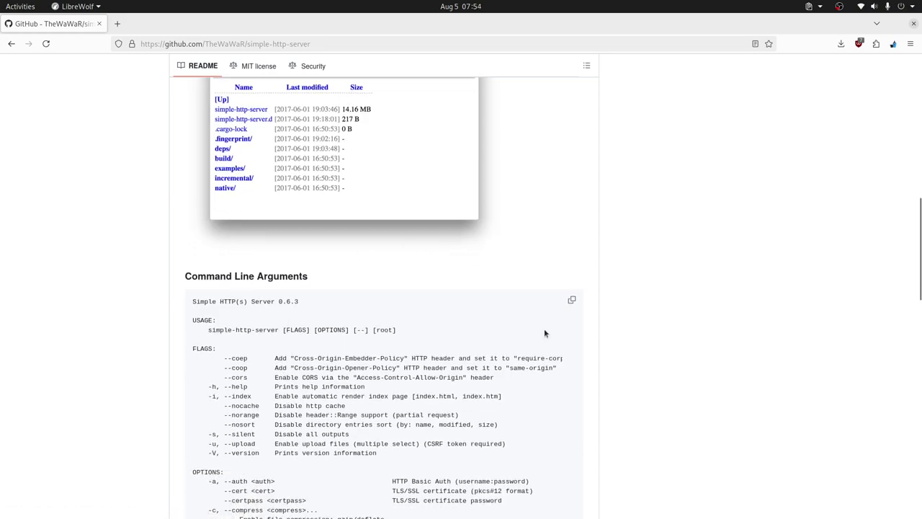
Read through the flags, highlighting the --ip option, down to the Website hosting example.
scroll(544, 333, "down", 3)
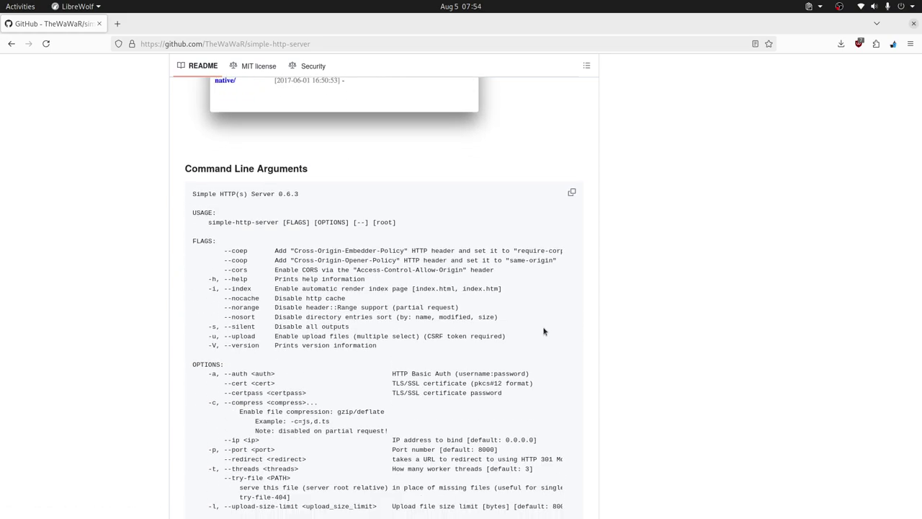
scroll(507, 303, "down", 3)
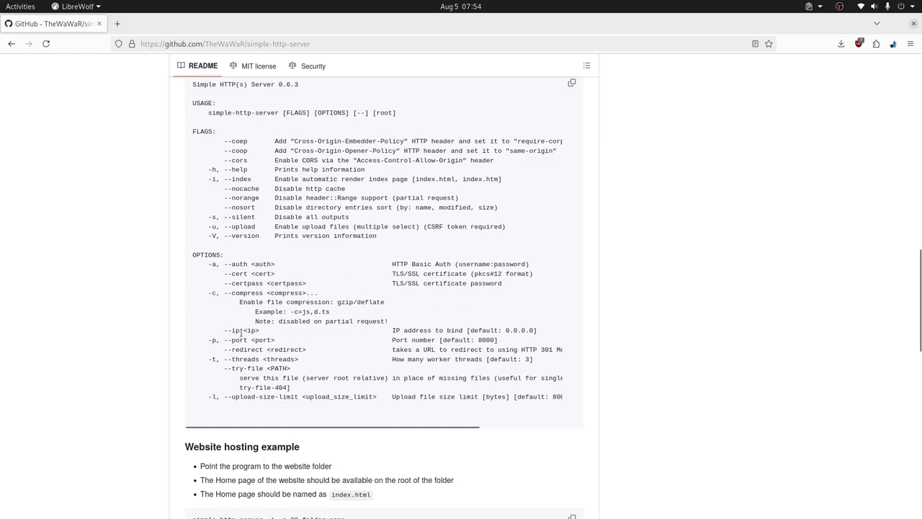
double_click(226, 331)
scroll(361, 329, "down", 2)
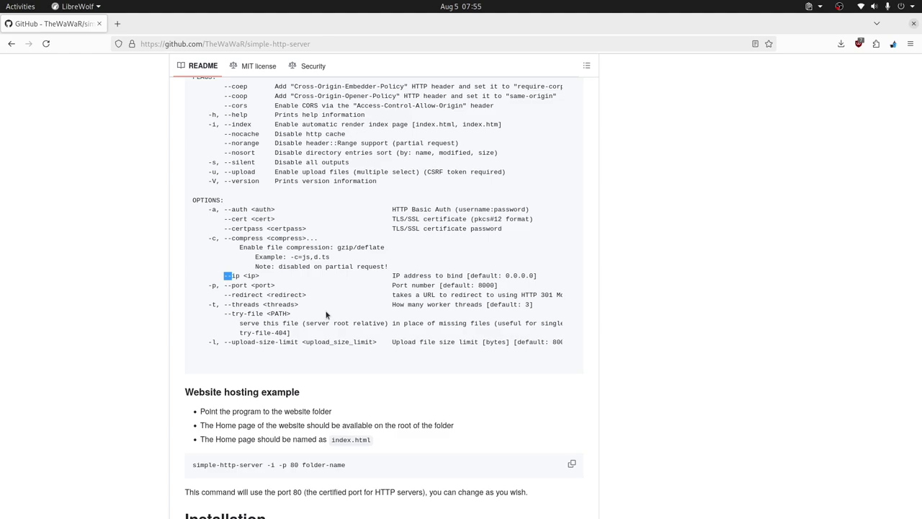
left_click_drag(221, 314, 255, 315)
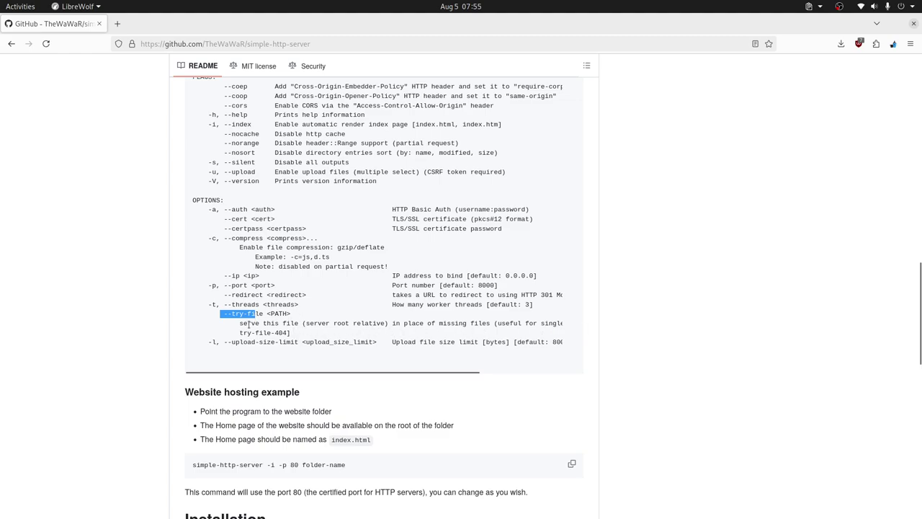
scroll(401, 311, "up", 1)
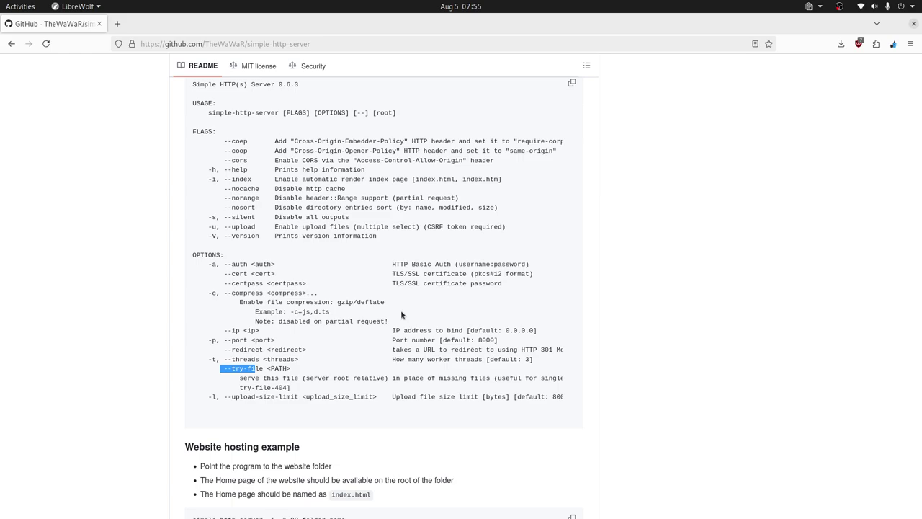
double_click(384, 113)
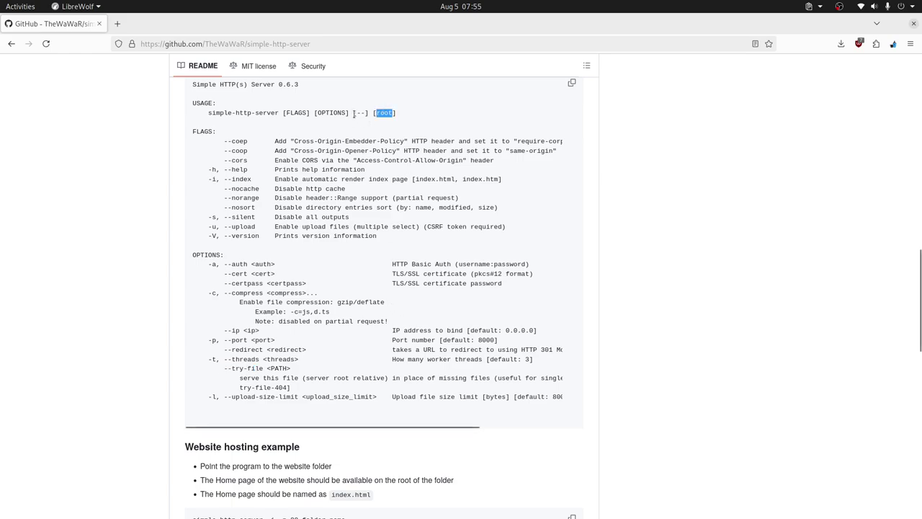
left_click_drag(354, 114, 375, 113)
double_click(384, 112)
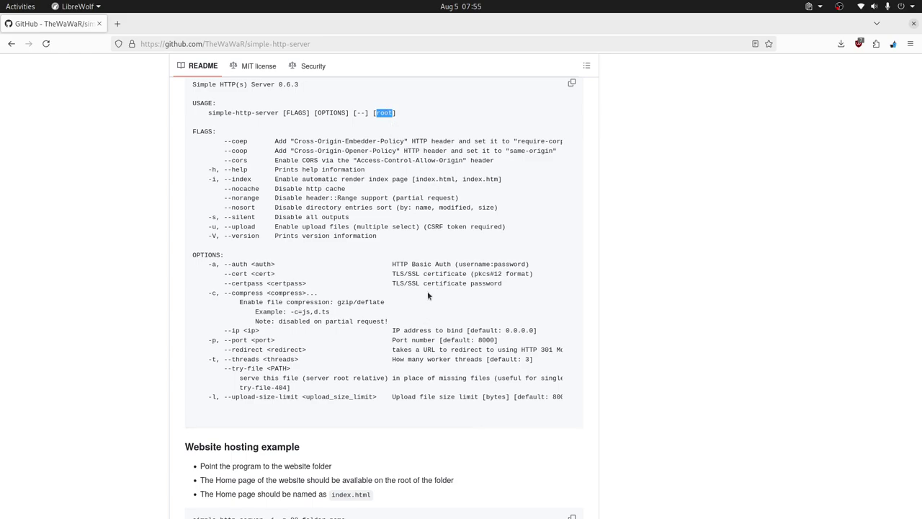
scroll(427, 295, "down", 1)
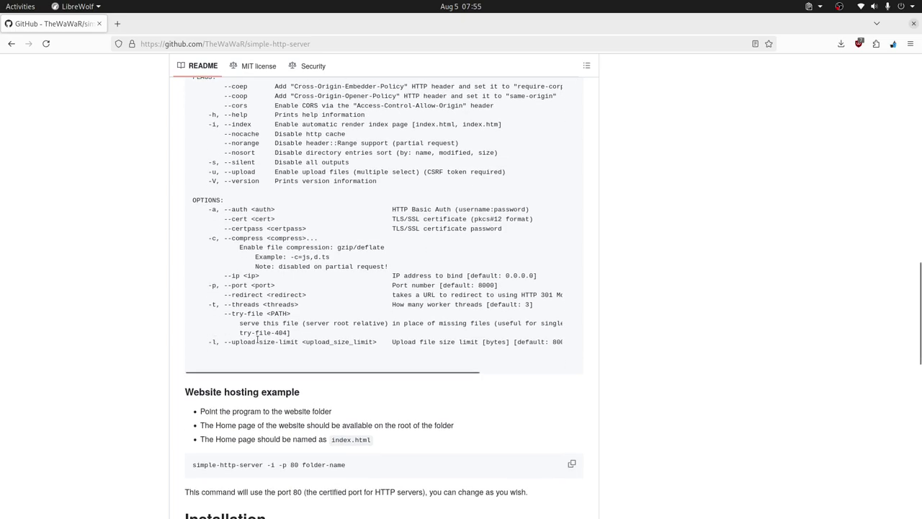
left_click_drag(220, 172, 509, 175)
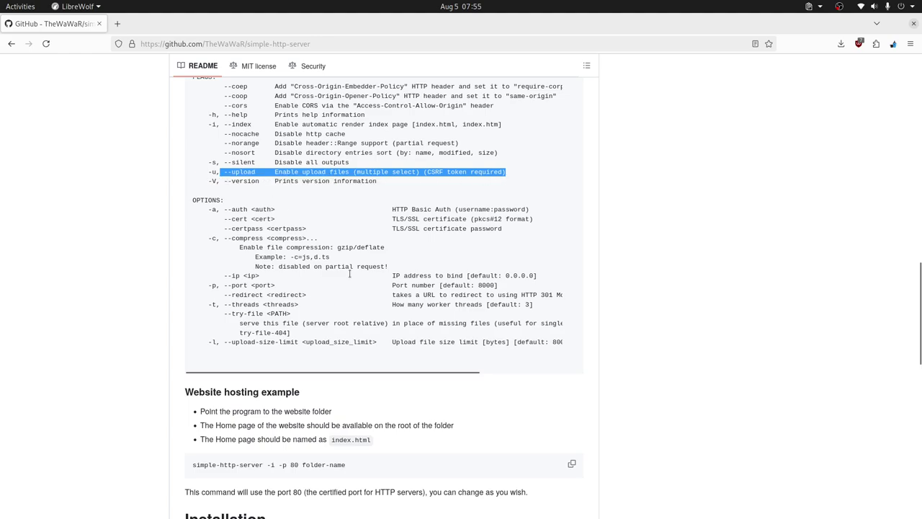
left_click_drag(200, 343, 524, 346)
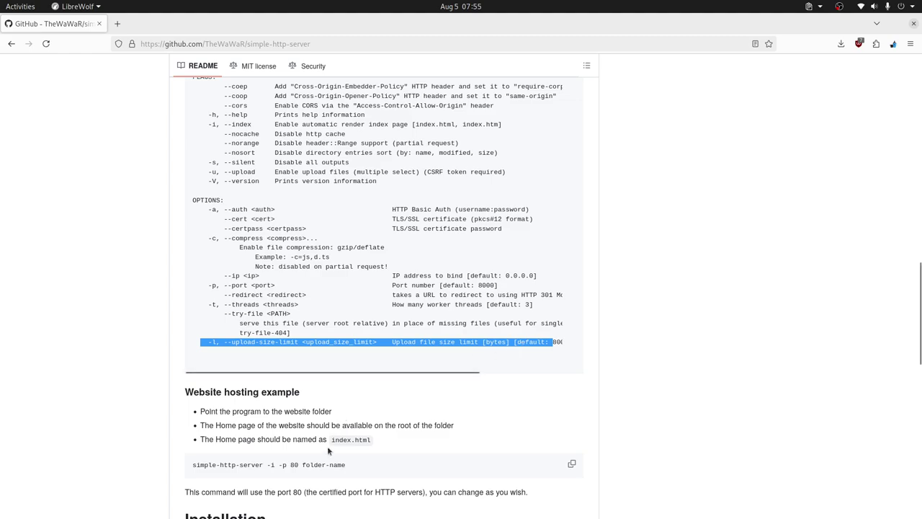
left_click(211, 473)
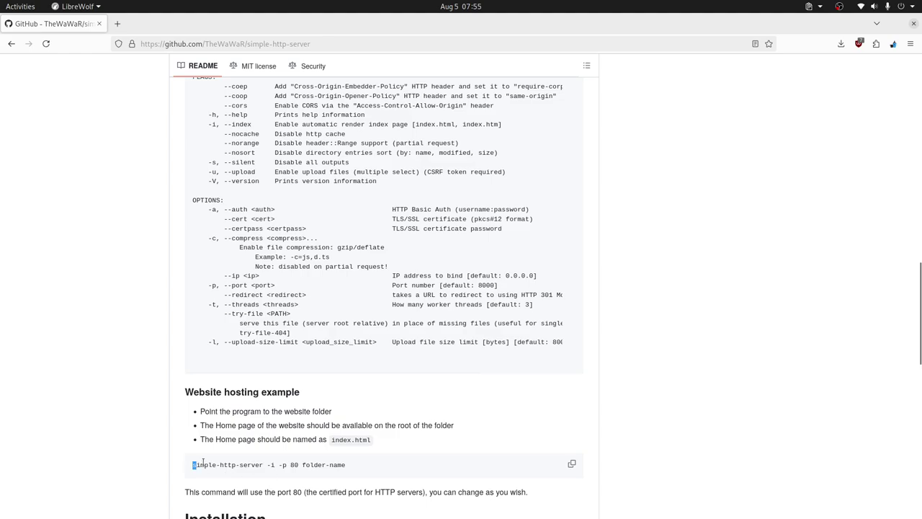
Highlight the 'simple-http-server -i -p 80 folder-name' example, then scroll to the Installation binaries.
left_click_drag(193, 465, 342, 464)
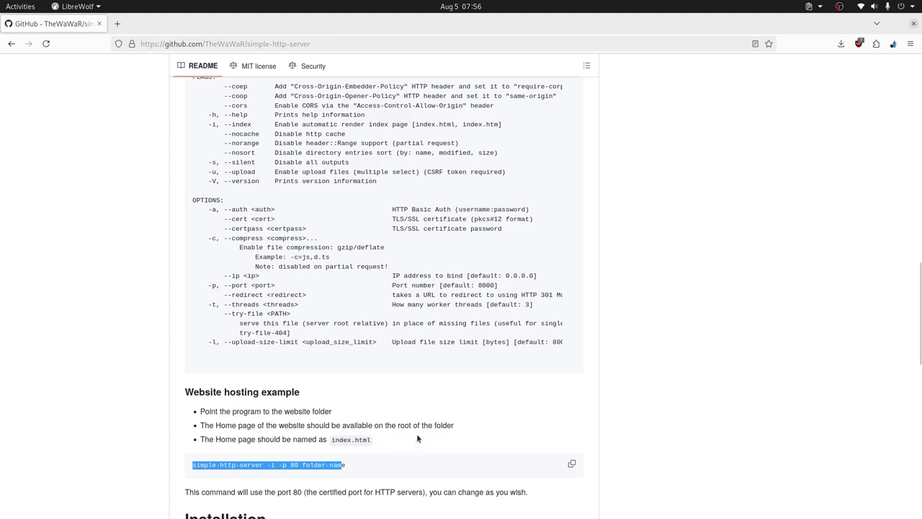
double_click(313, 464)
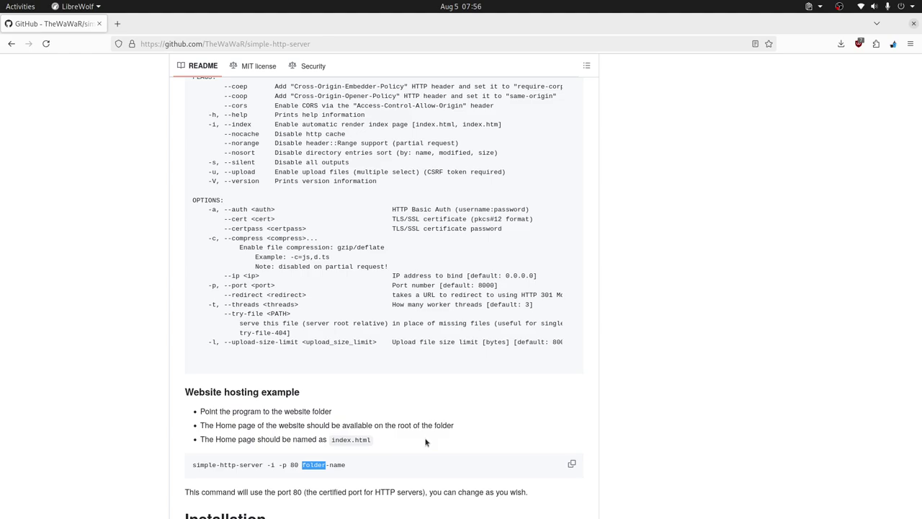
scroll(449, 429, "down", 6)
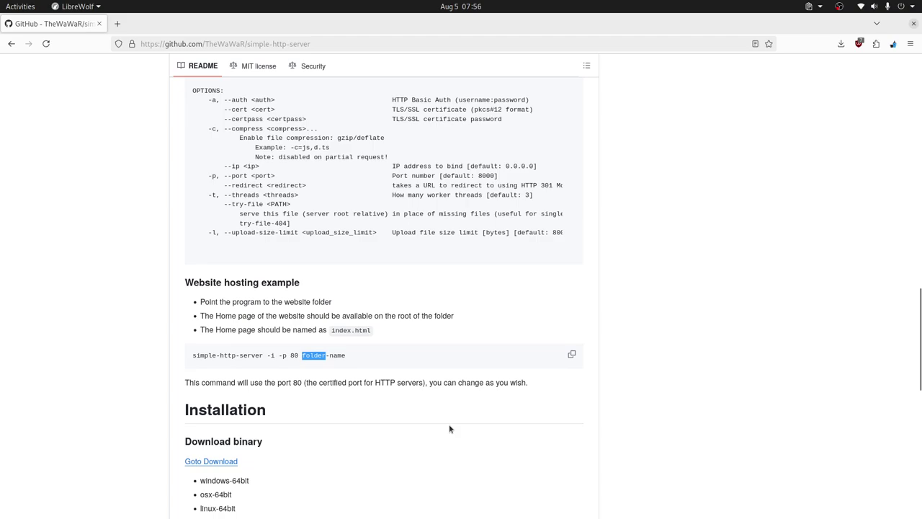
scroll(448, 429, "down", 1)
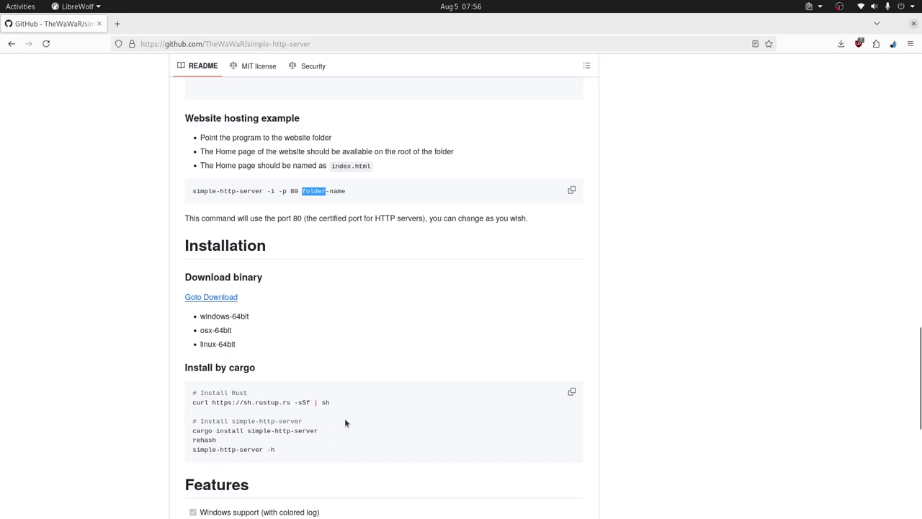
scroll(331, 389, "down", 3)
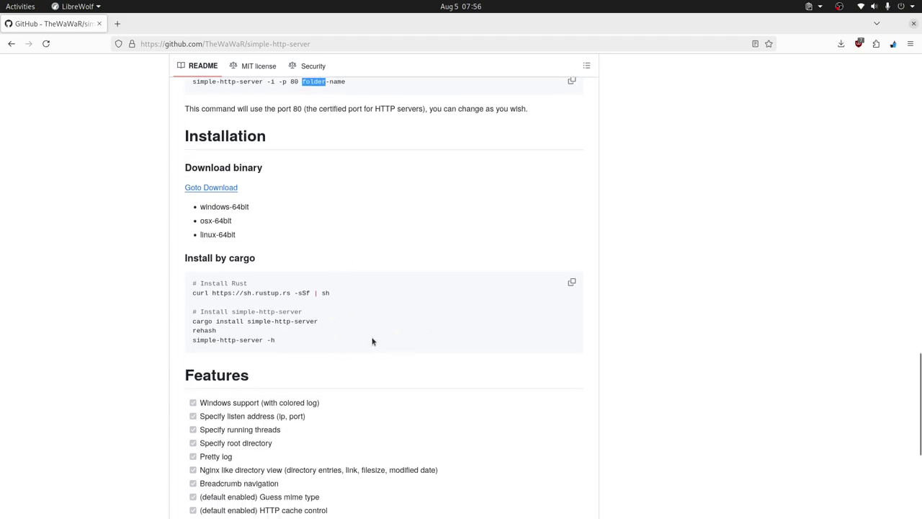
scroll(346, 334, "up", 3)
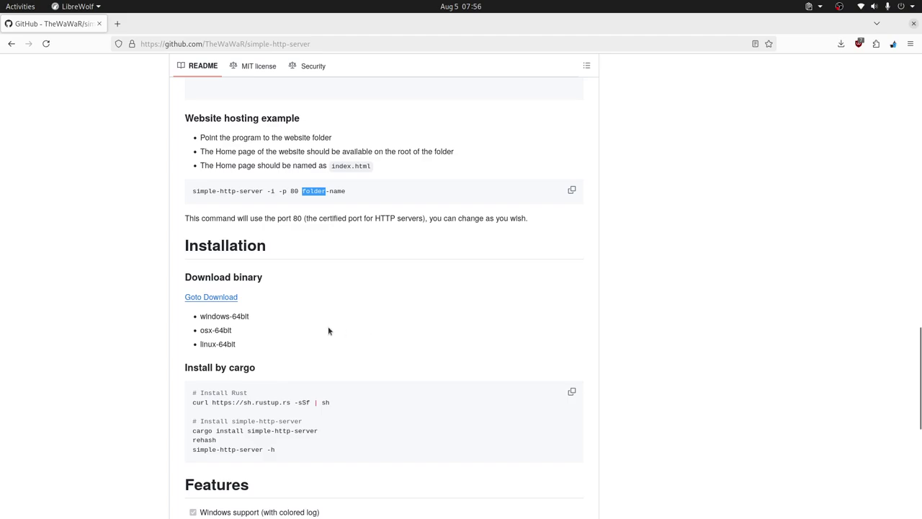
Open the releases page and expand v0.6.9 to show all 14 assets, including the linux-musl build.
middle_click(227, 302)
left_click(148, 25)
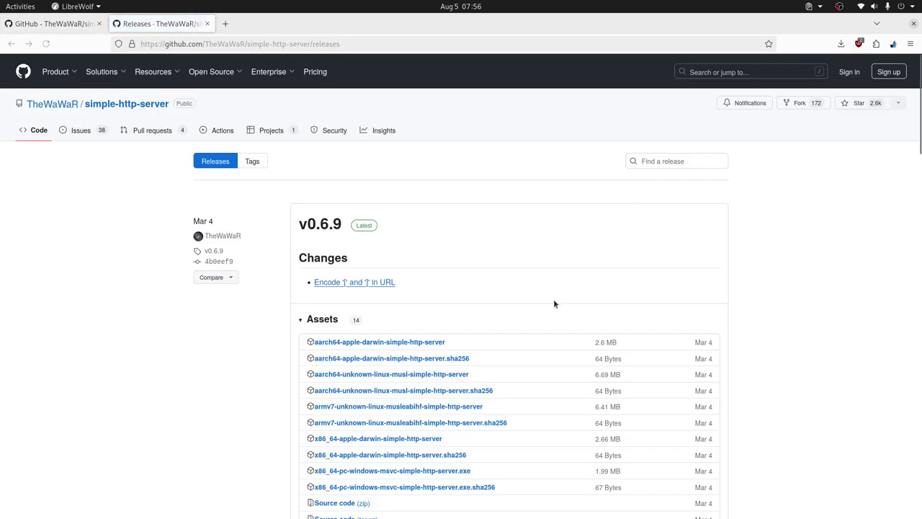
scroll(553, 303, "down", 4)
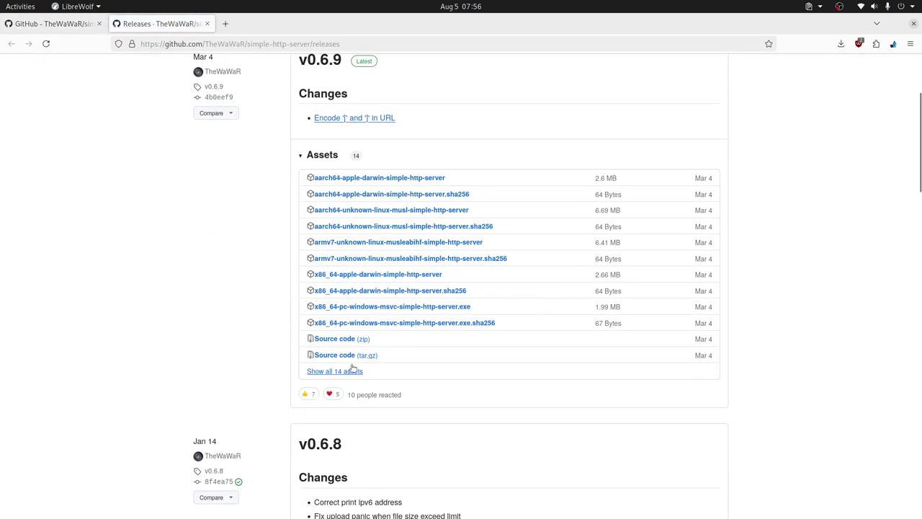
scroll(547, 291, "up", 4)
scroll(519, 284, "down", 3)
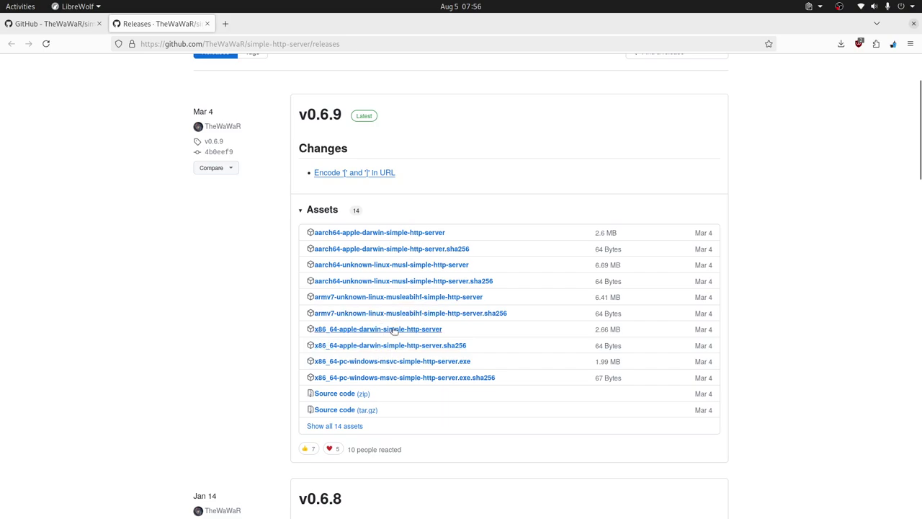
left_click(340, 428)
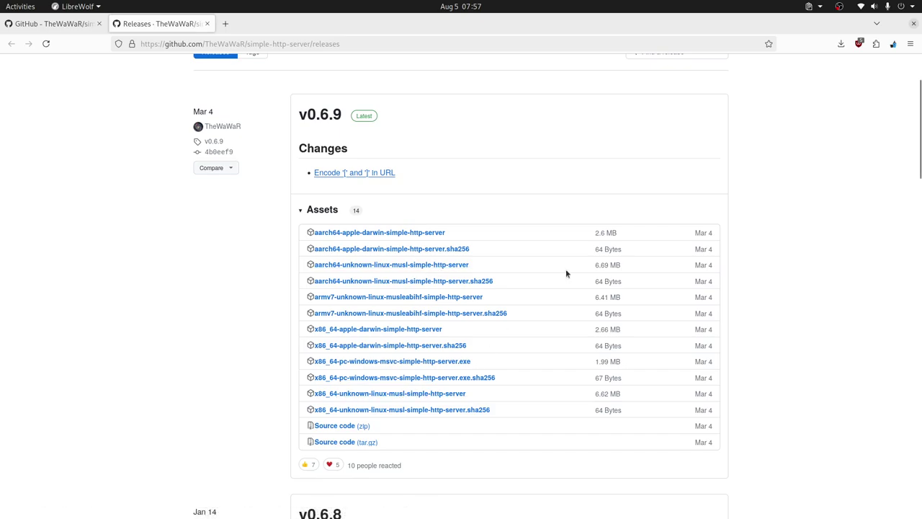
key("alt+Tab")
key("alt+Tab")
key("alt+Tab")
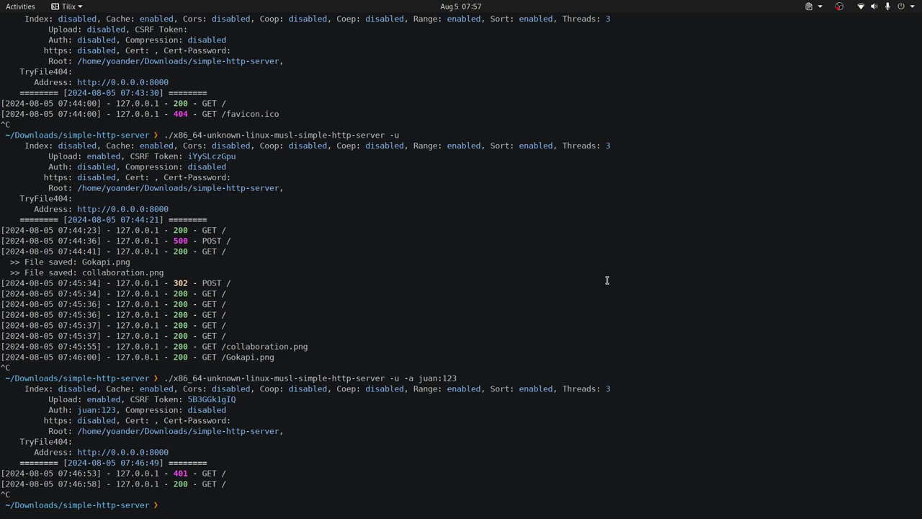
type("ls")
key("Return")
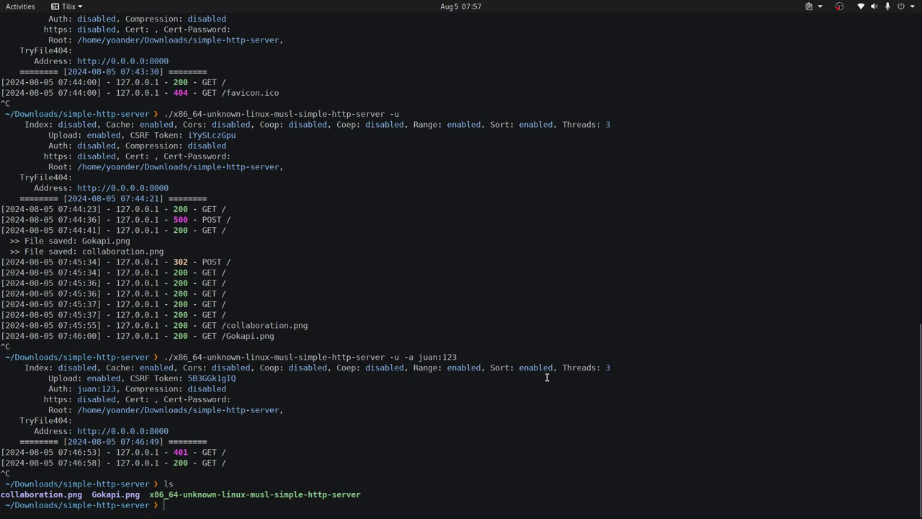
left_click_drag(164, 356, 384, 356)
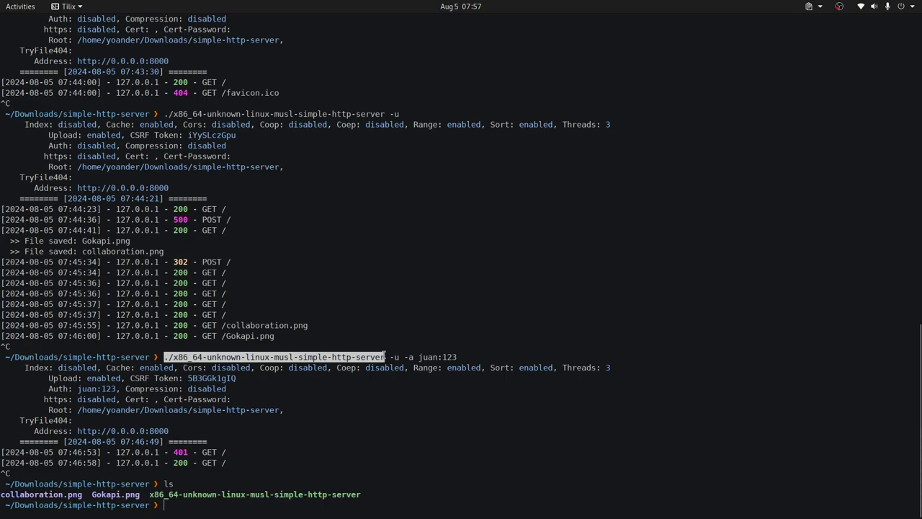
middle_click(491, 413)
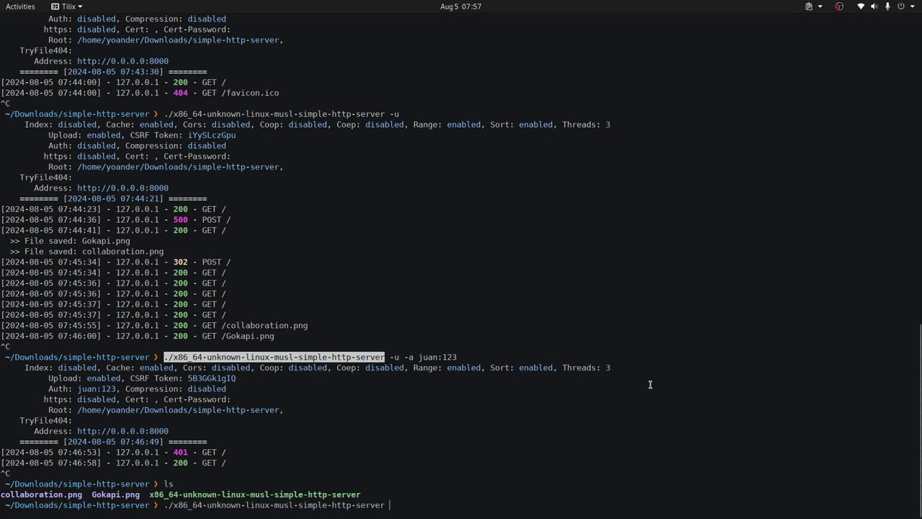
type("-u")
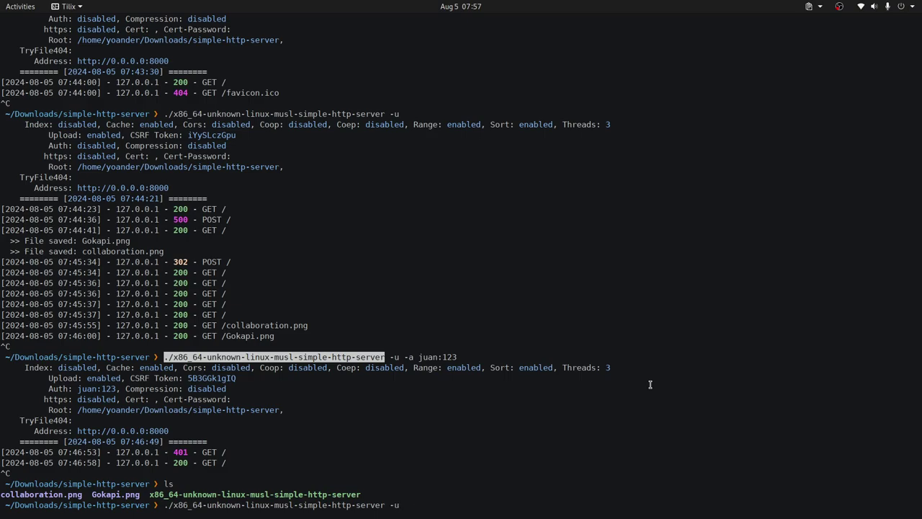
key("BackSpace")
key("BackSpace")
type("-a juan:123")
key("Return")
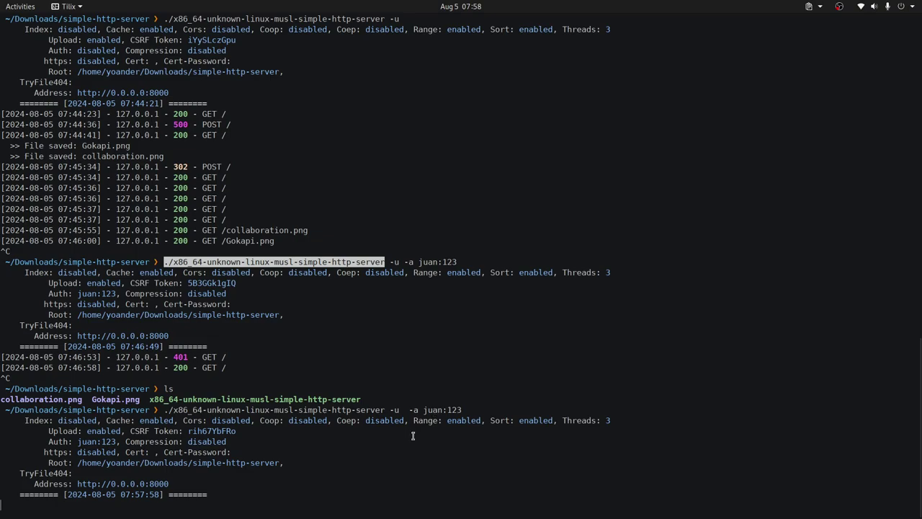
left_click(417, 469)
key("ctrl+c")
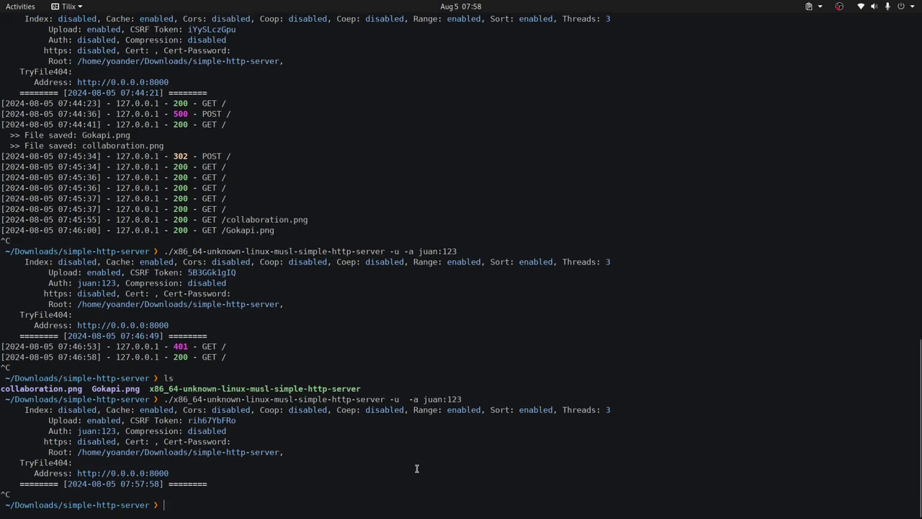
type(".")
key("Right")
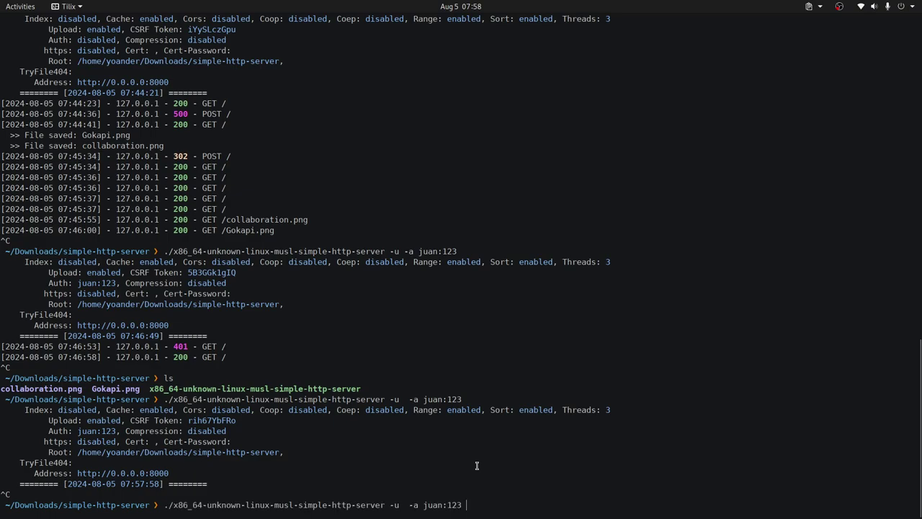
type("~/Don")
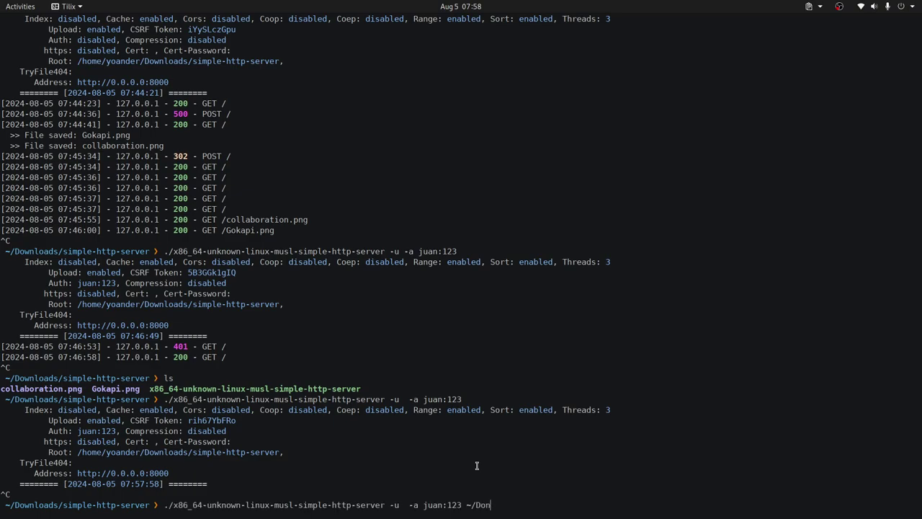
key("BackSpace")
type("ow")
key("BackSpace")
type("w")
key("Tab")
type("IS")
key("Tab")
key("Return")
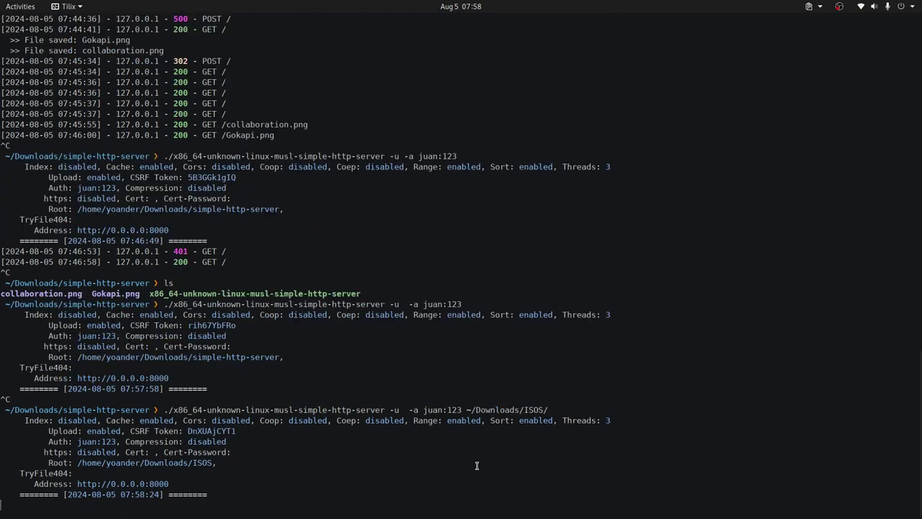
left_click_drag(170, 484, 77, 484)
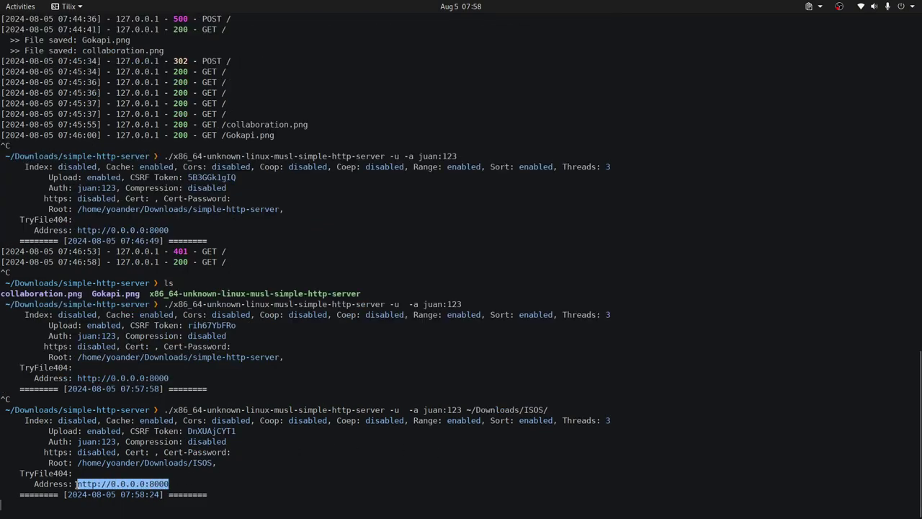
right_click(138, 483)
Copy the server address and load it in a new LibreWolf tab.
left_click(113, 326)
key("alt+Tab")
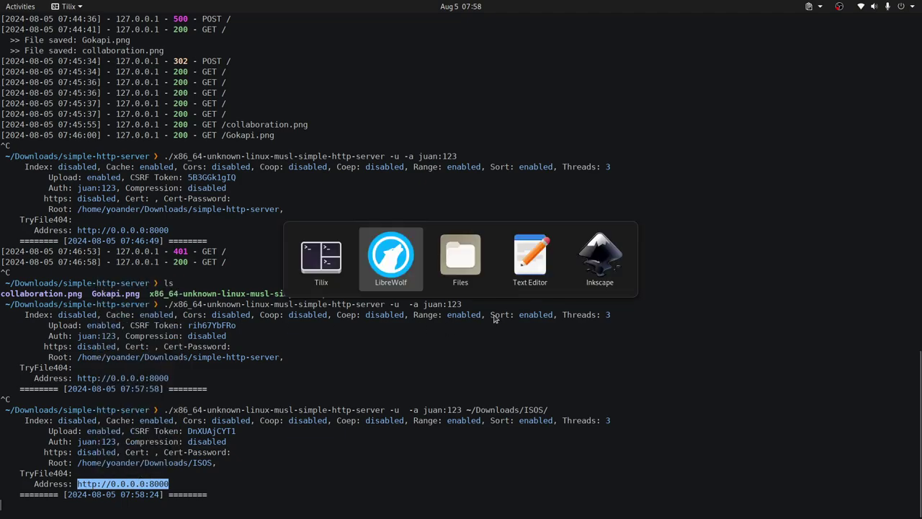
left_click(225, 23)
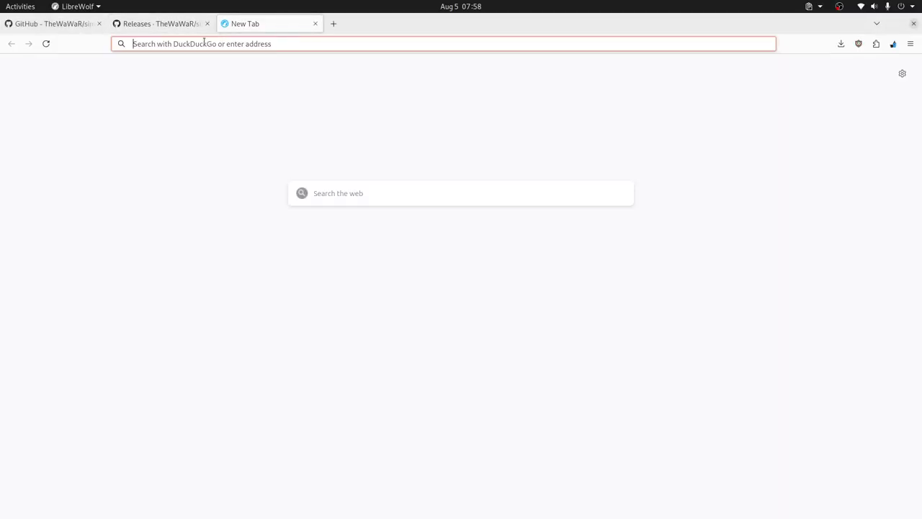
key("ctrl+v")
key("Return")
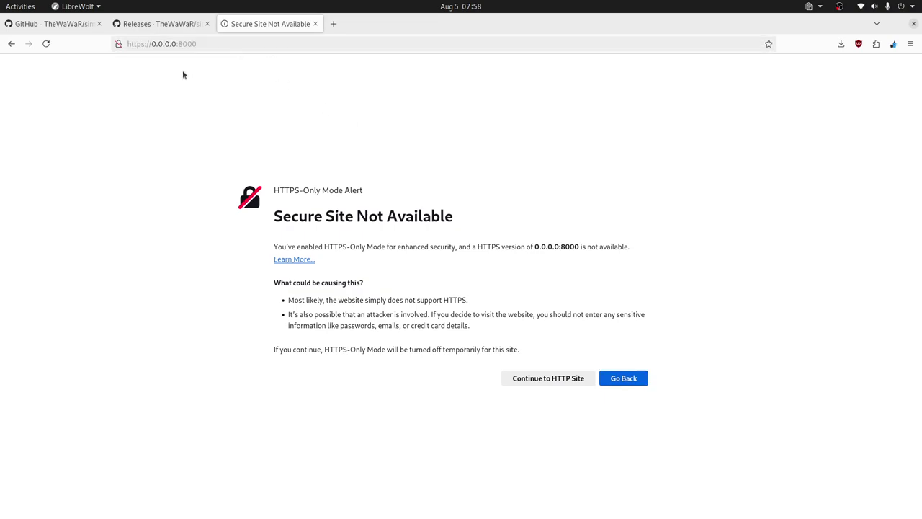
left_click(148, 44)
left_click(148, 44)
key("BackSpace")
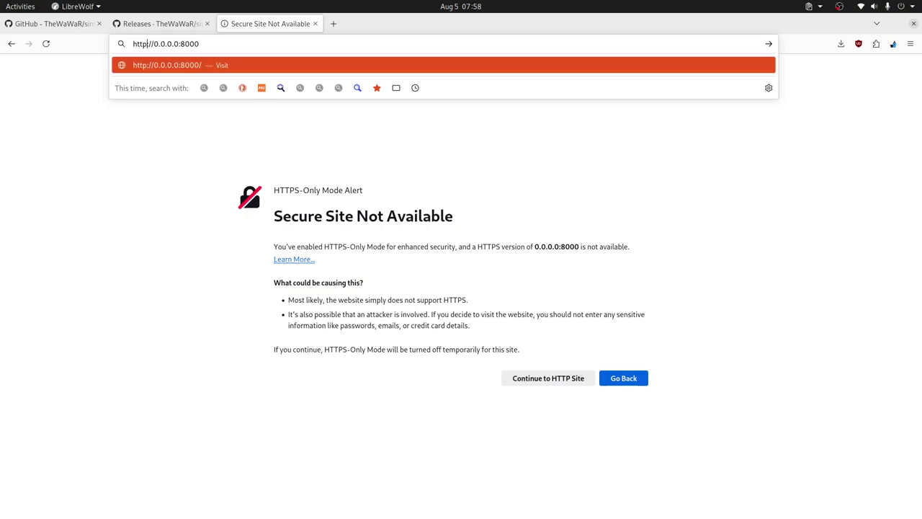
key("Return")
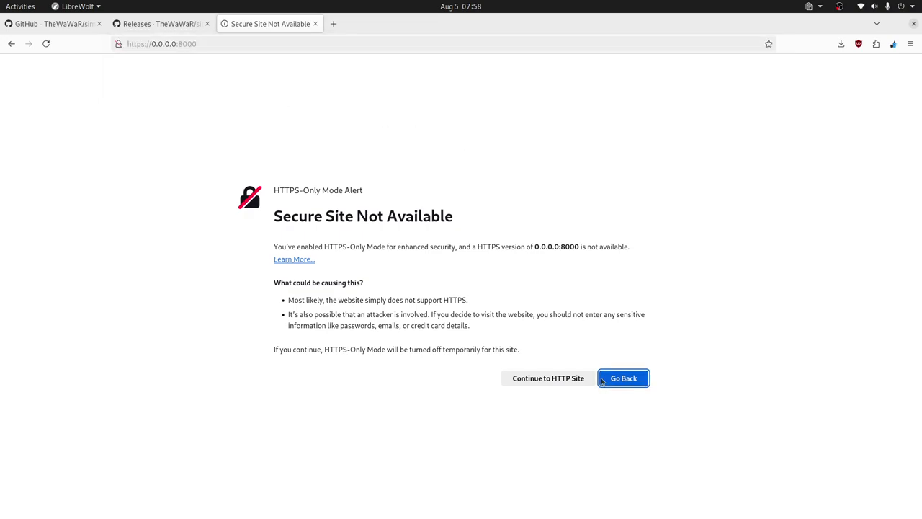
left_click(624, 377)
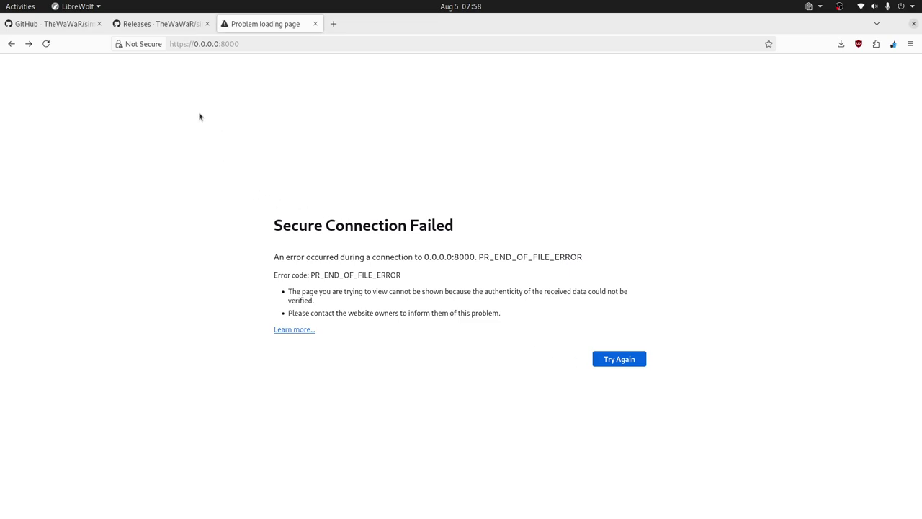
Open LibreWolf's settings, then bring up the desktop application search.
left_click(910, 43)
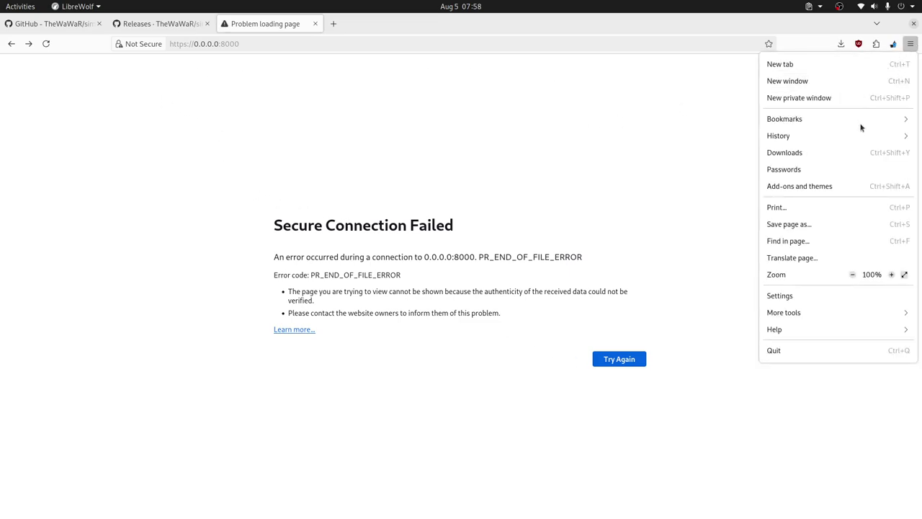
left_click(823, 294)
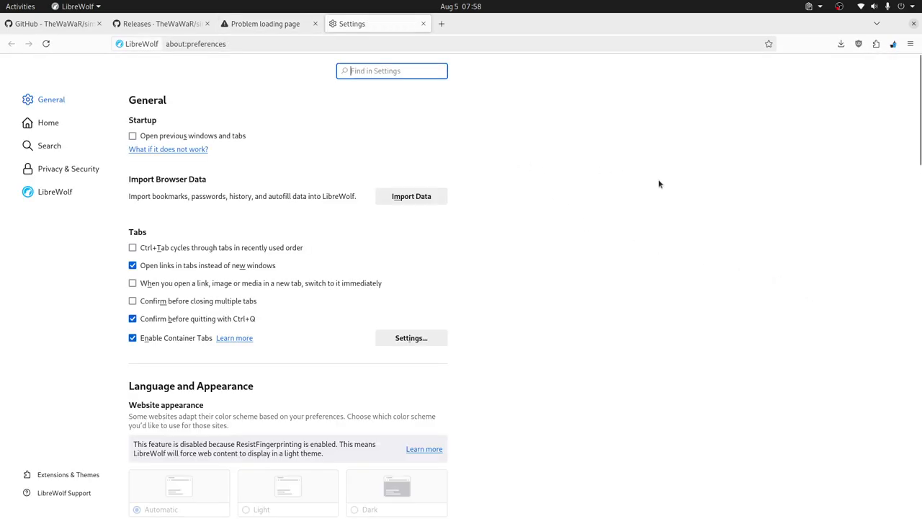
key("alt+Tab")
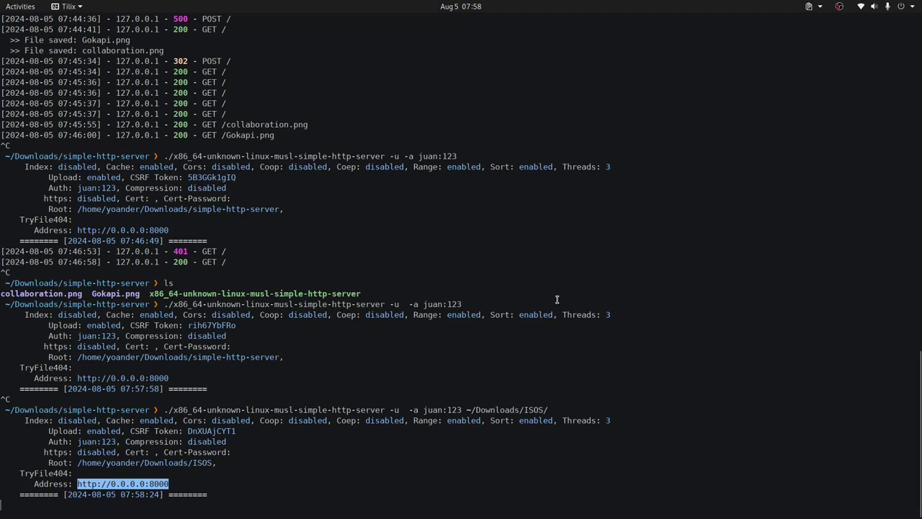
key("alt+Tab")
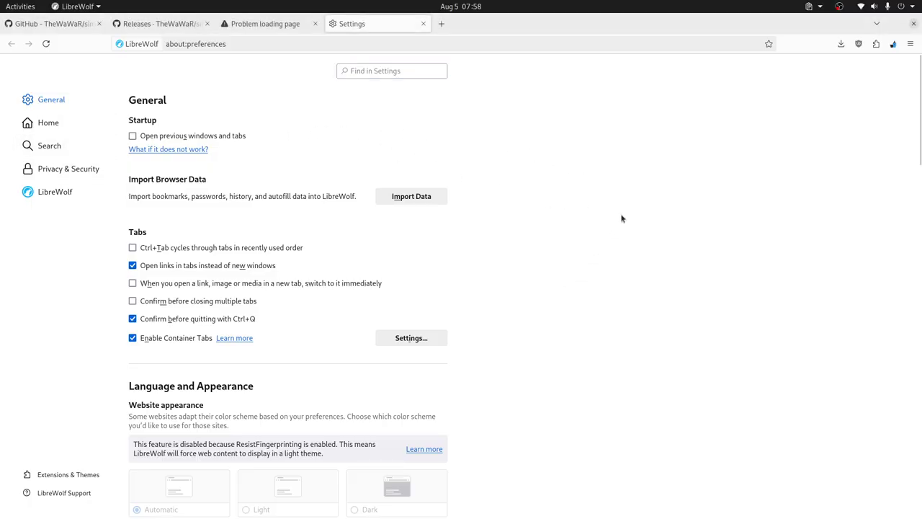
key("super")
Launch Ungoogled Chromium via an 'ungo' search and load the pasted server address.
type("ungo")
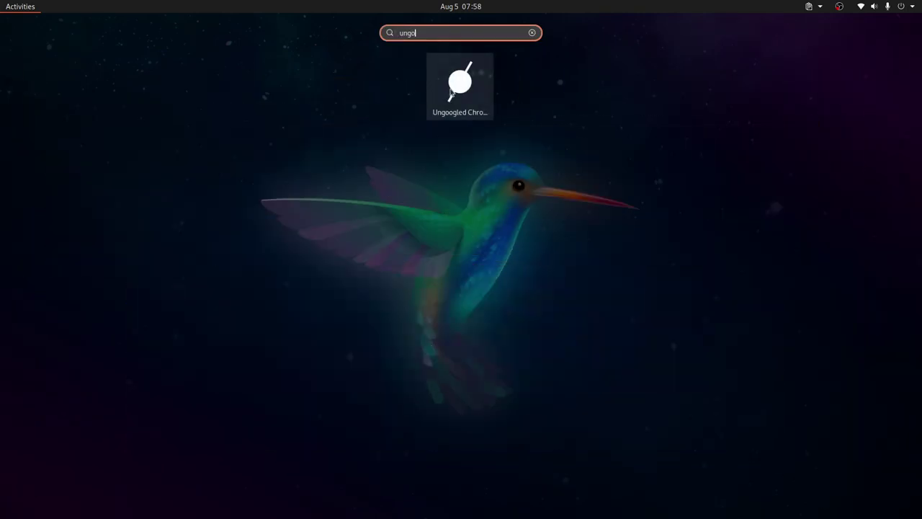
left_click(454, 91)
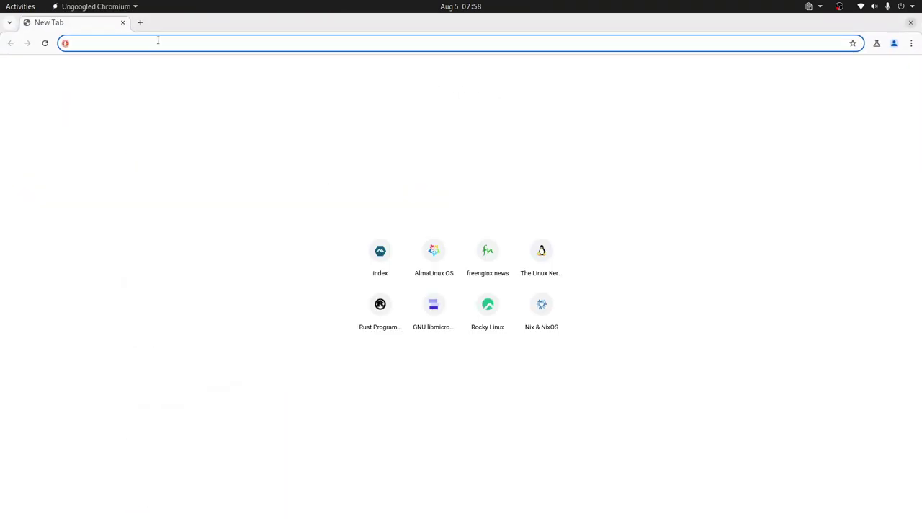
key("ctrl+v")
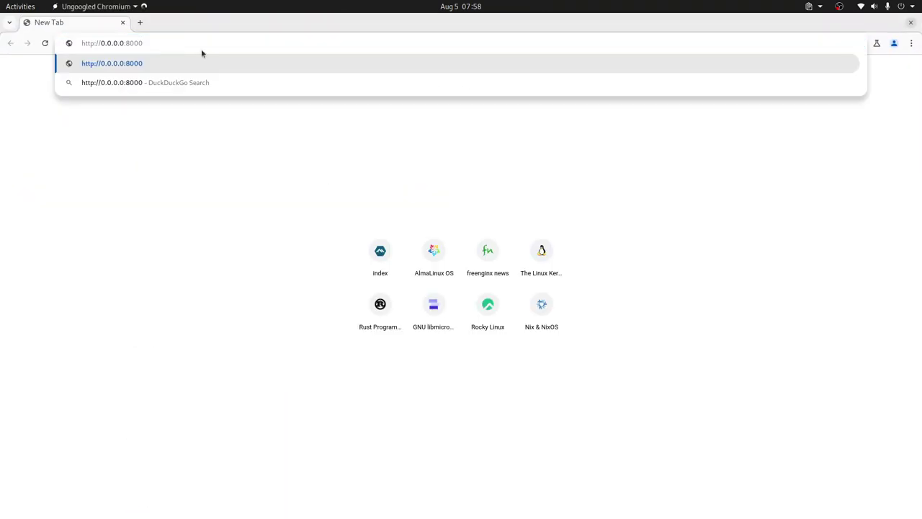
key("Return")
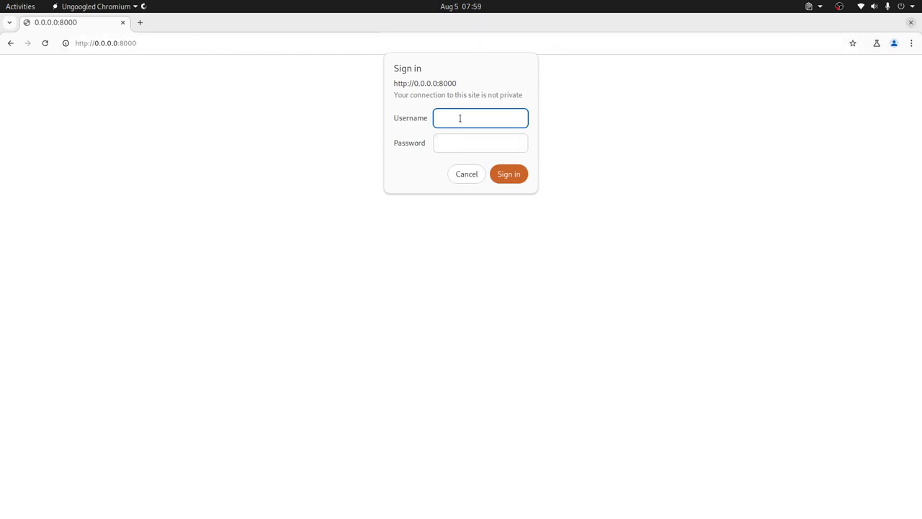
Sign in to the server with the username and password, then return to LibreWolf.
type("iuan")
key("Tab")
type("juan")
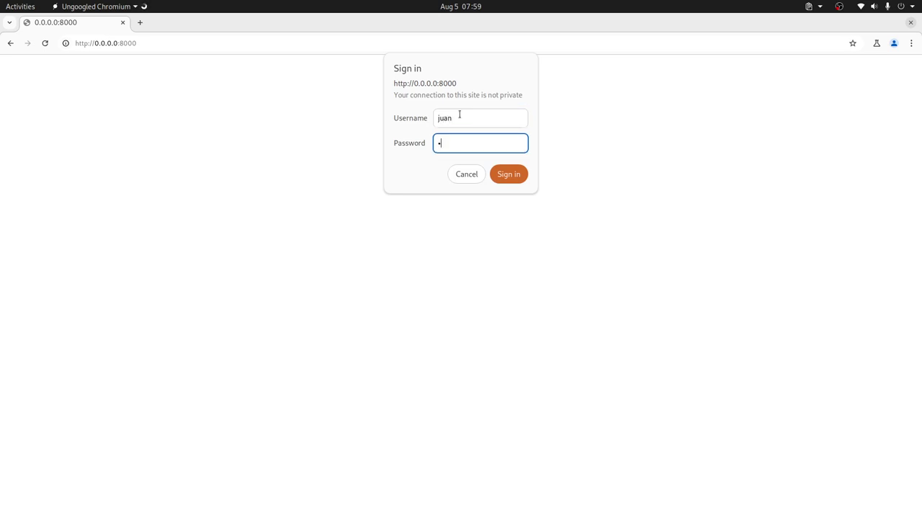
key("Return")
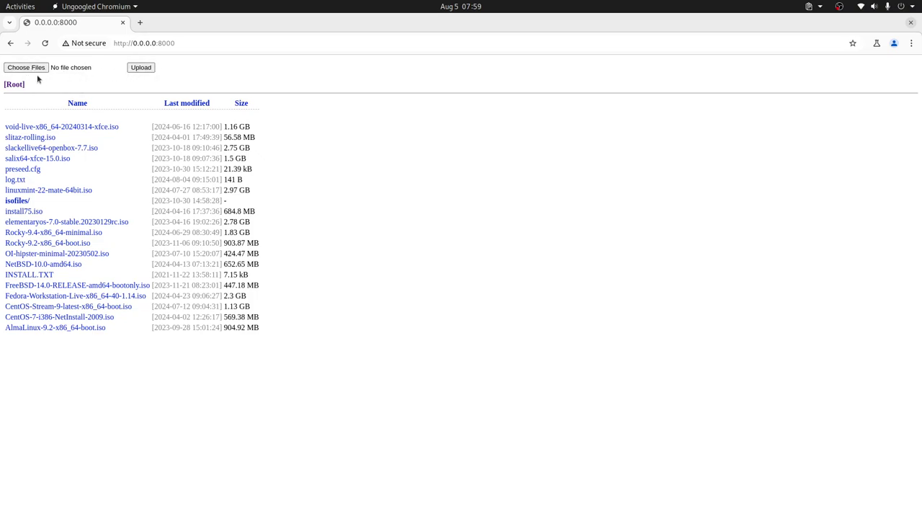
key("alt+Tab")
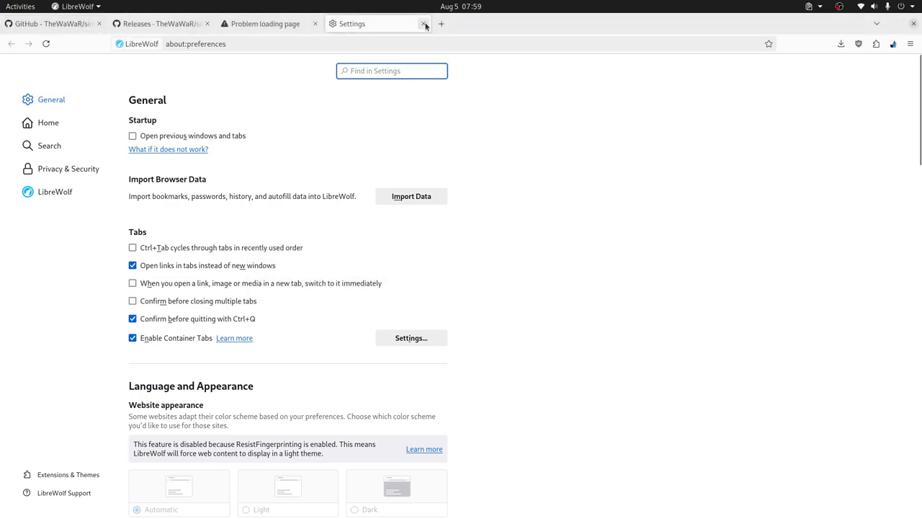
Close the Settings and failed-load tabs and return to the README's options block.
left_click(422, 24)
left_click(314, 24)
left_click(72, 26)
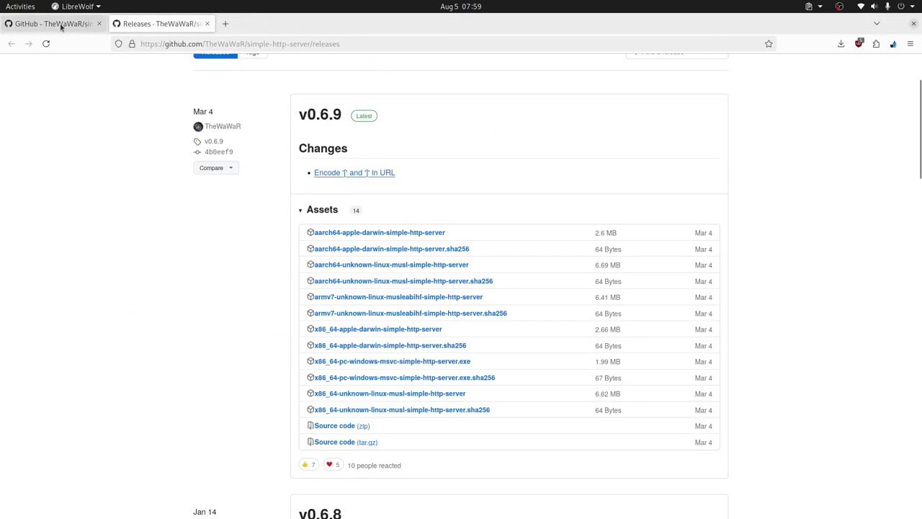
scroll(529, 313, "down", 5)
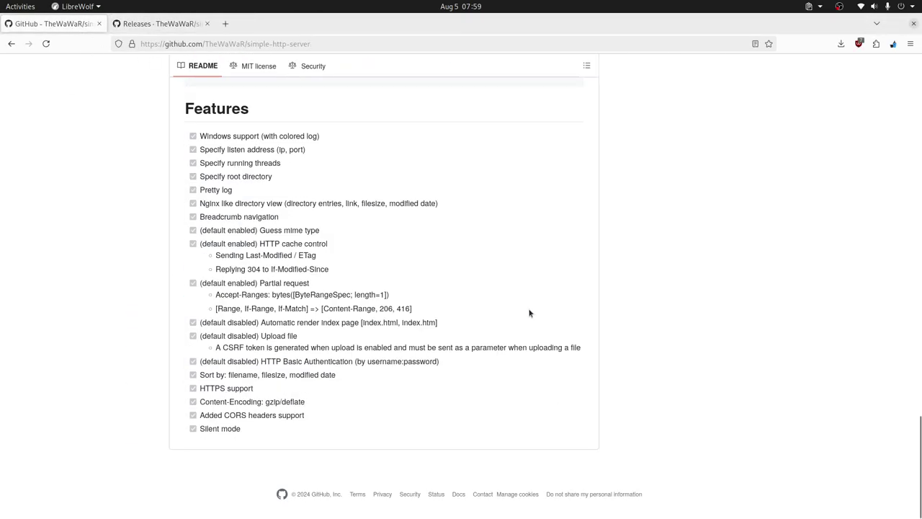
scroll(530, 312, "up", 10)
scroll(531, 295, "down", 5)
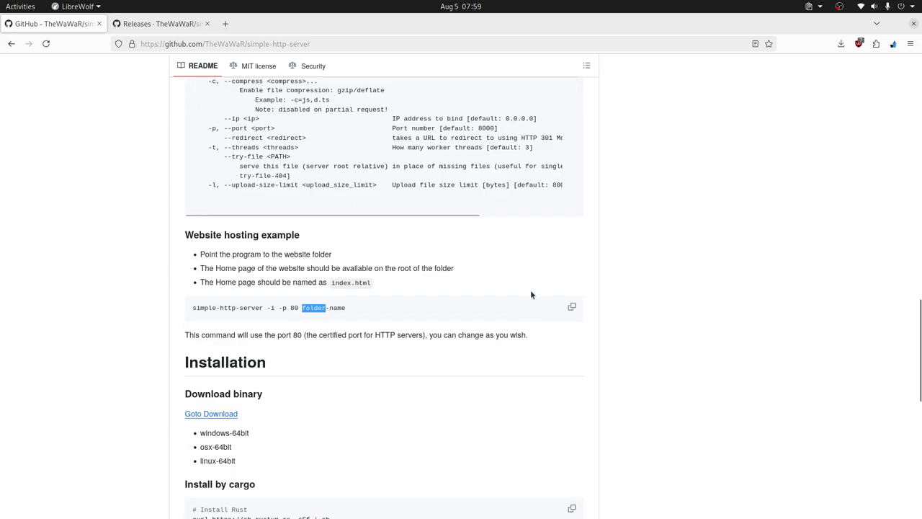
scroll(531, 294, "up", 3)
scroll(487, 300, "right", 3)
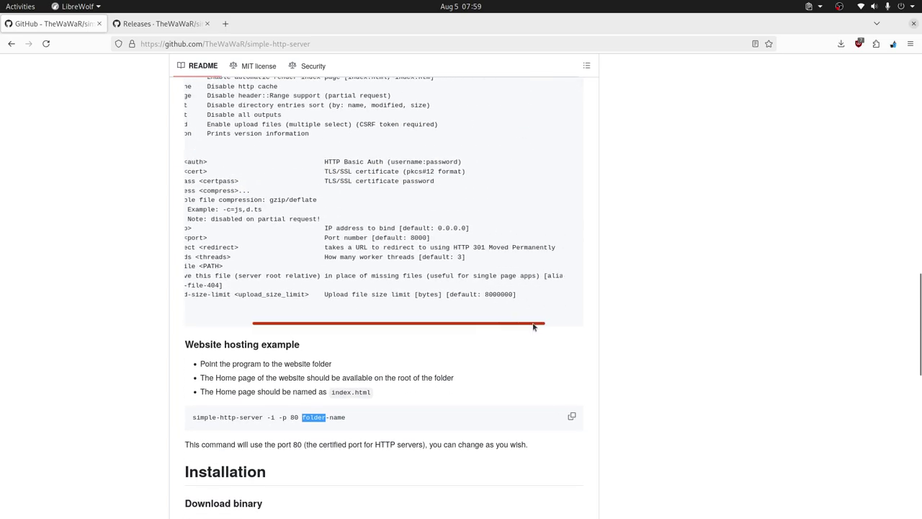
Highlight the --upload-size-limit default of 8000000 bytes to examine its value.
mouse_move(488, 299)
left_mouse_down()
mouse_move(477, 295)
mouse_move(497, 296)
left_mouse_up()
left_click(482, 295)
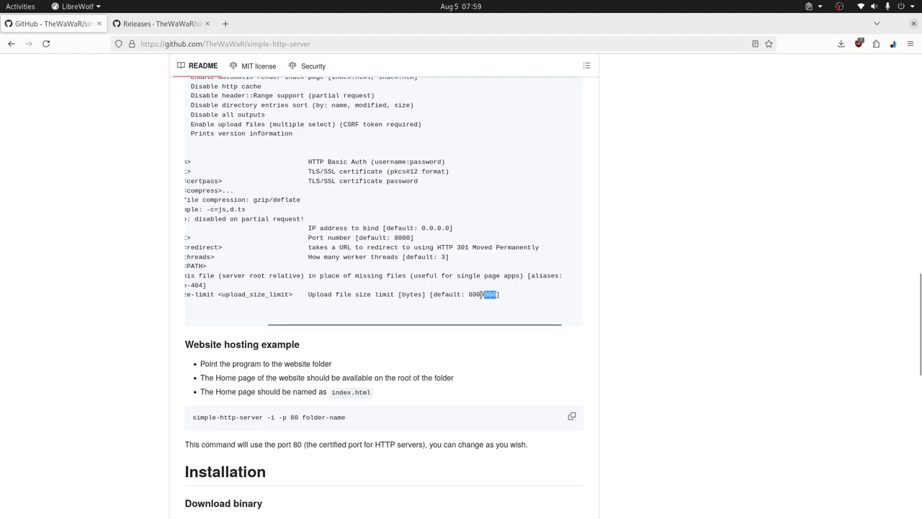
left_click_drag(471, 294, 497, 294)
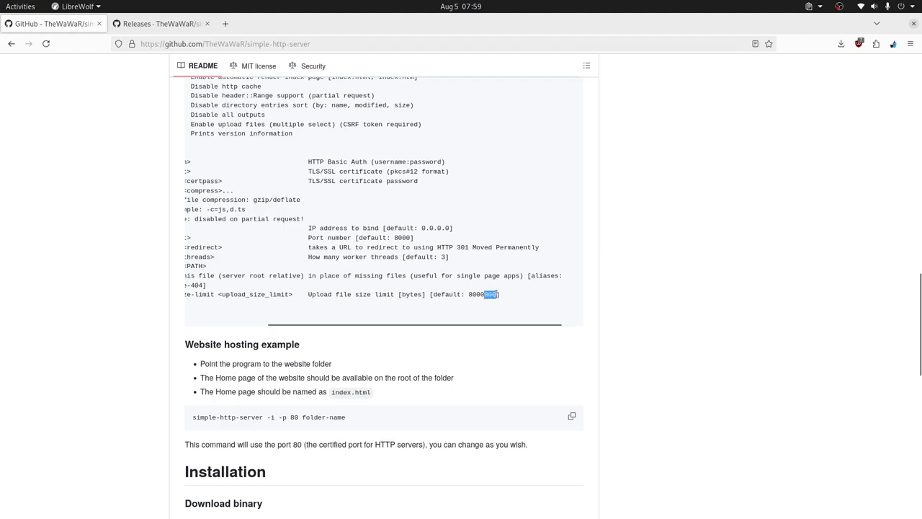
left_click(496, 294)
mouse_move(484, 294)
left_mouse_down()
mouse_move(497, 293)
mouse_move(473, 294)
left_mouse_up()
left_click_drag(482, 325, 480, 327)
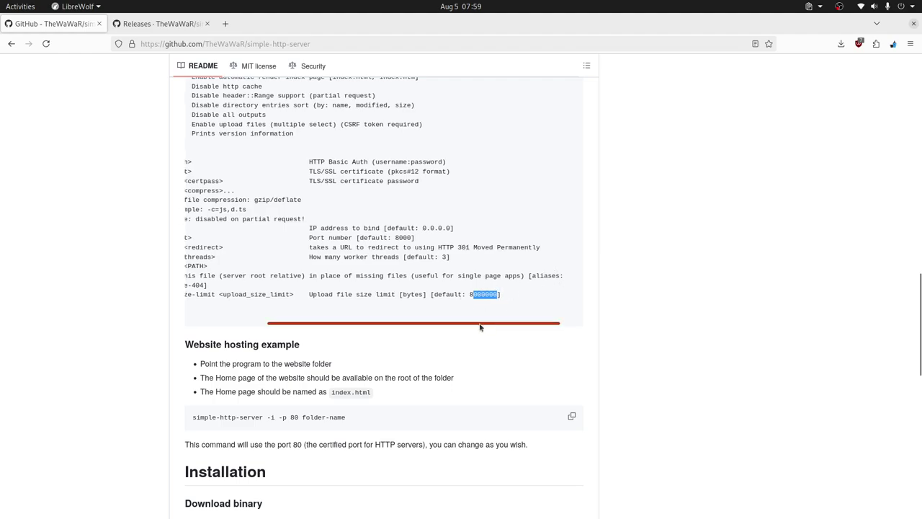
scroll(480, 327, "left", 3)
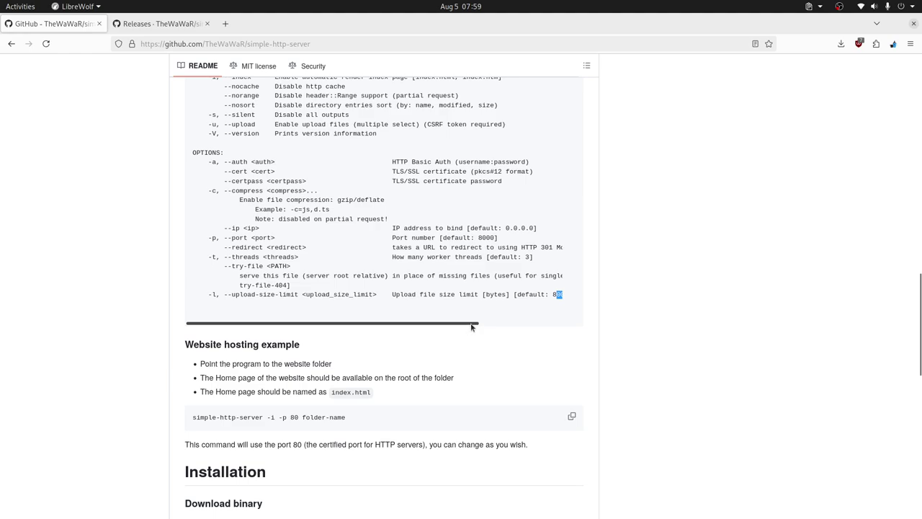
scroll(472, 327, "right", 2)
left_click(497, 329)
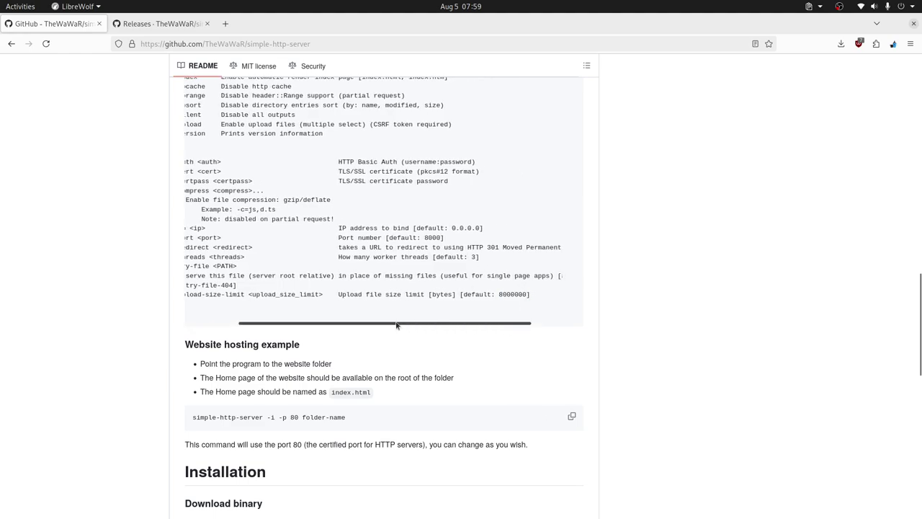
scroll(397, 326, "left", 2)
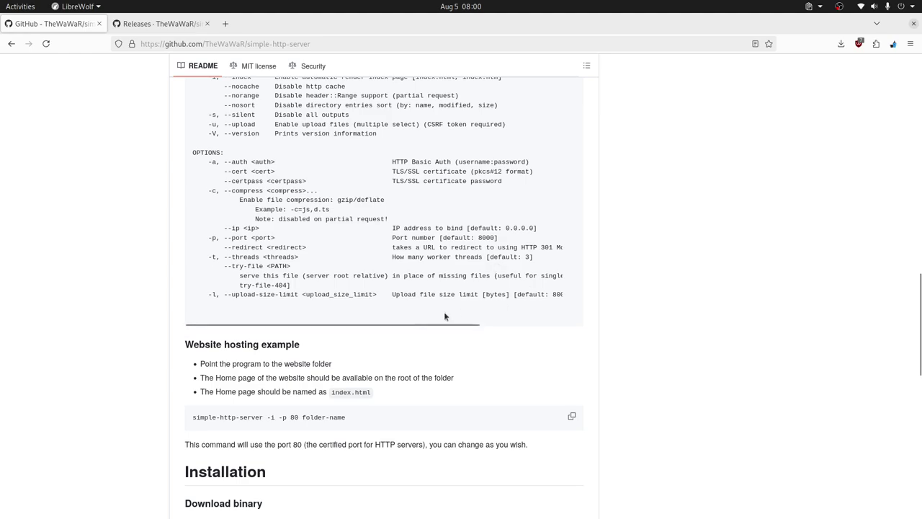
left_click_drag(391, 325, 502, 328)
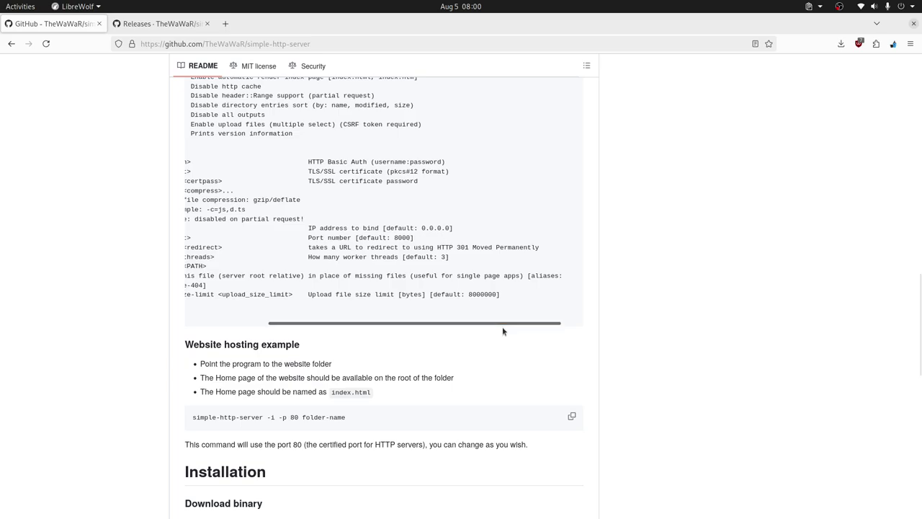
key("alt+Tab")
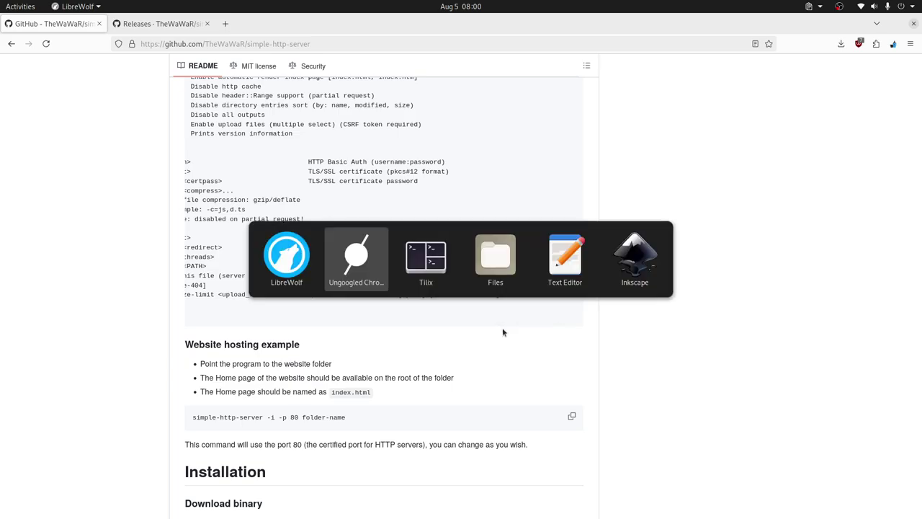
Choose Generic3.svg from Recent files and upload it to the server page.
left_click(36, 67)
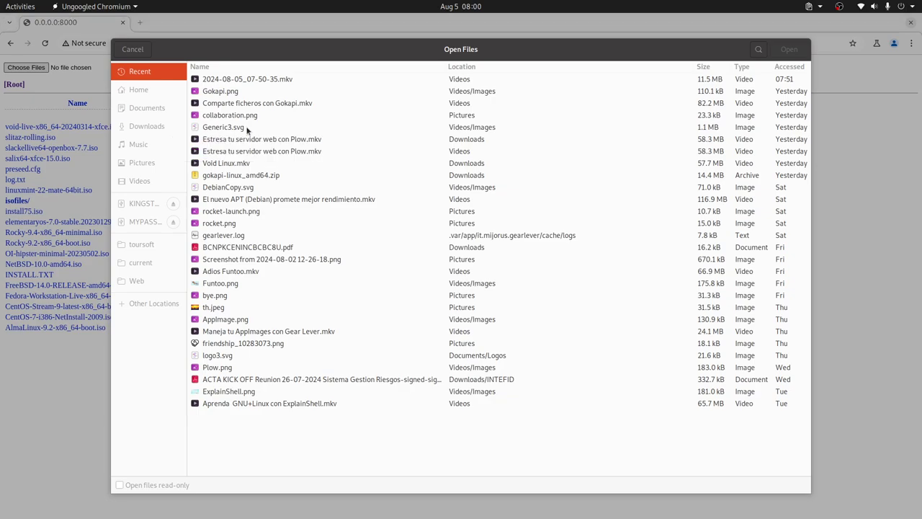
left_click(247, 127)
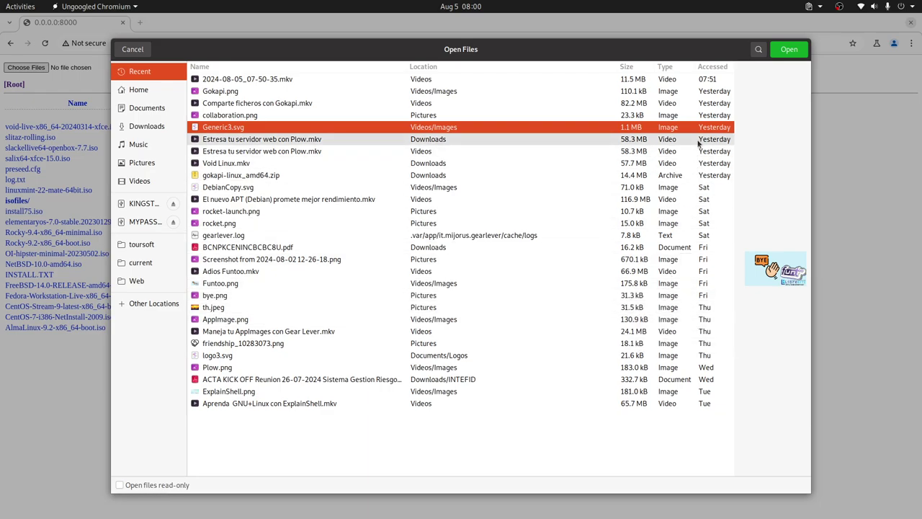
left_click(788, 49)
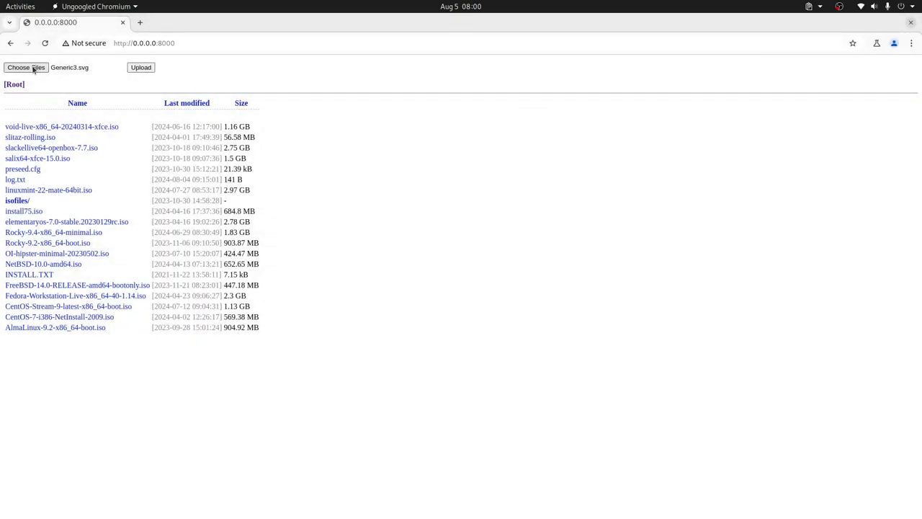
left_click(145, 68)
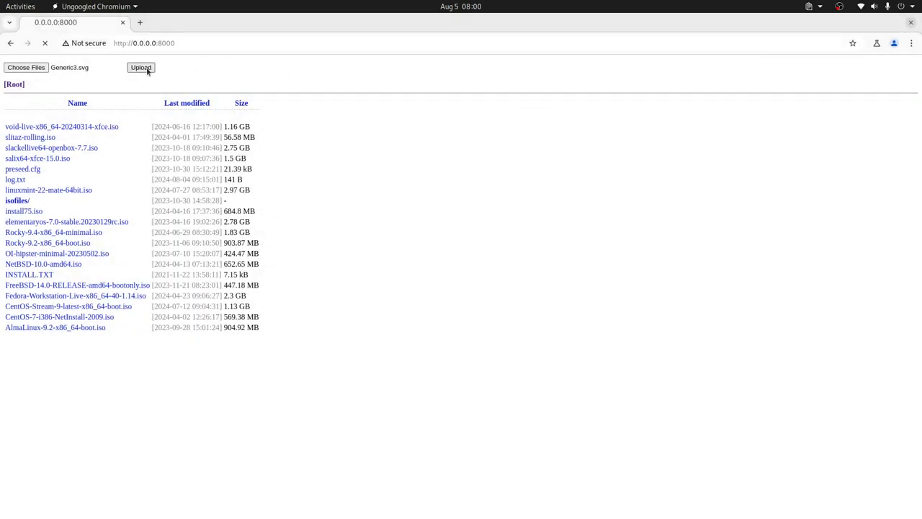